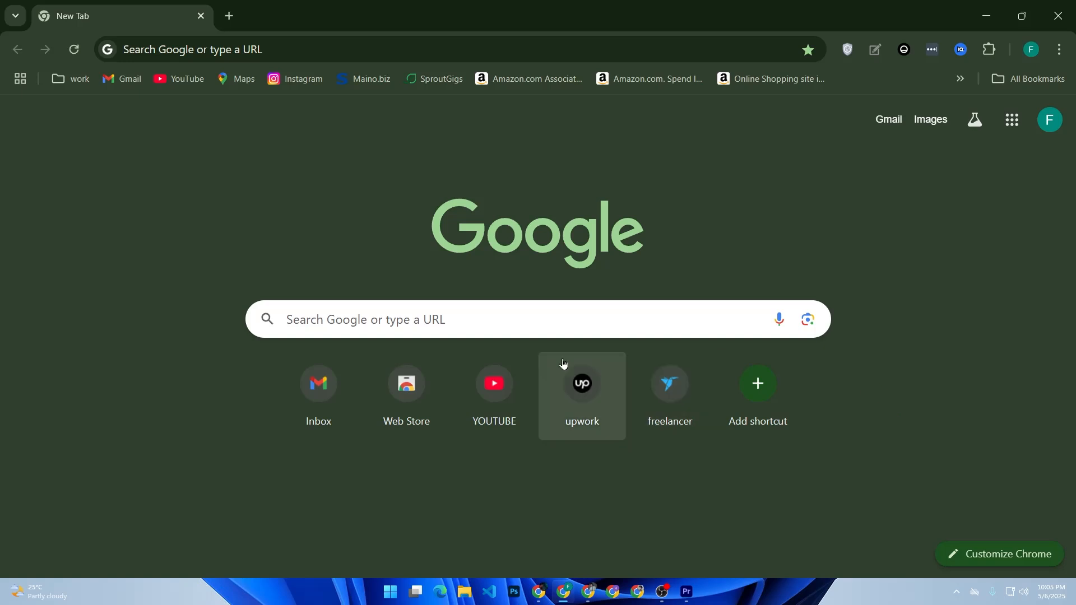
Search Google for analytics.com google using the suggested query
{"action": "left_click", "coordinate": [541, 330]}
{"action": "type", "text": "ana"}
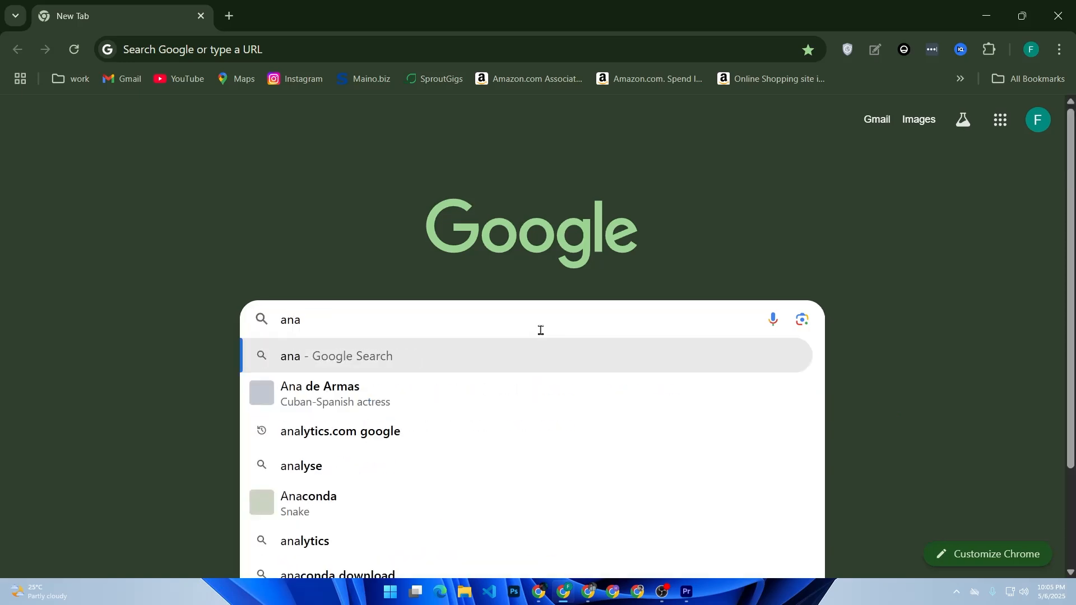
{"action": "left_click", "coordinate": [403, 431]}
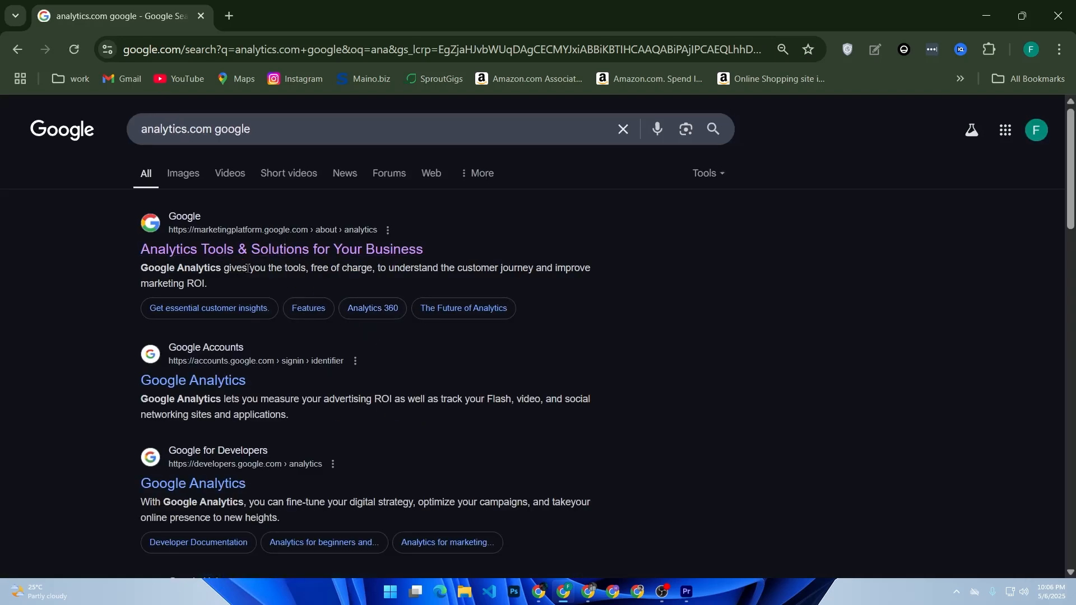
Open the Google Analytics marketing page from the results and sign in to Analytics
{"action": "left_click", "coordinate": [224, 158]}
{"action": "left_click", "coordinate": [248, 251]}
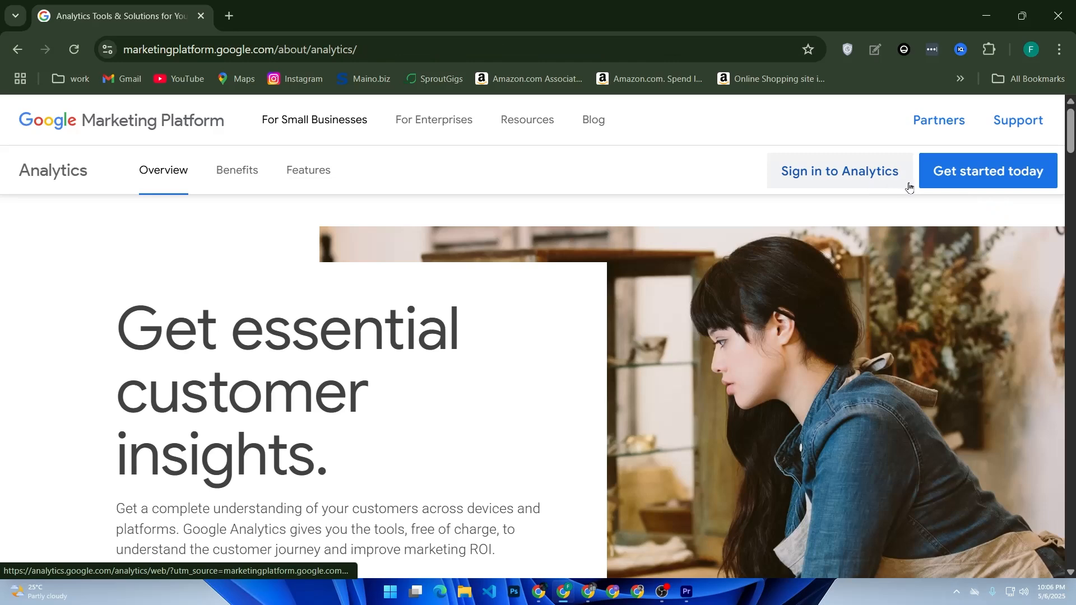
{"action": "left_click", "coordinate": [852, 184]}
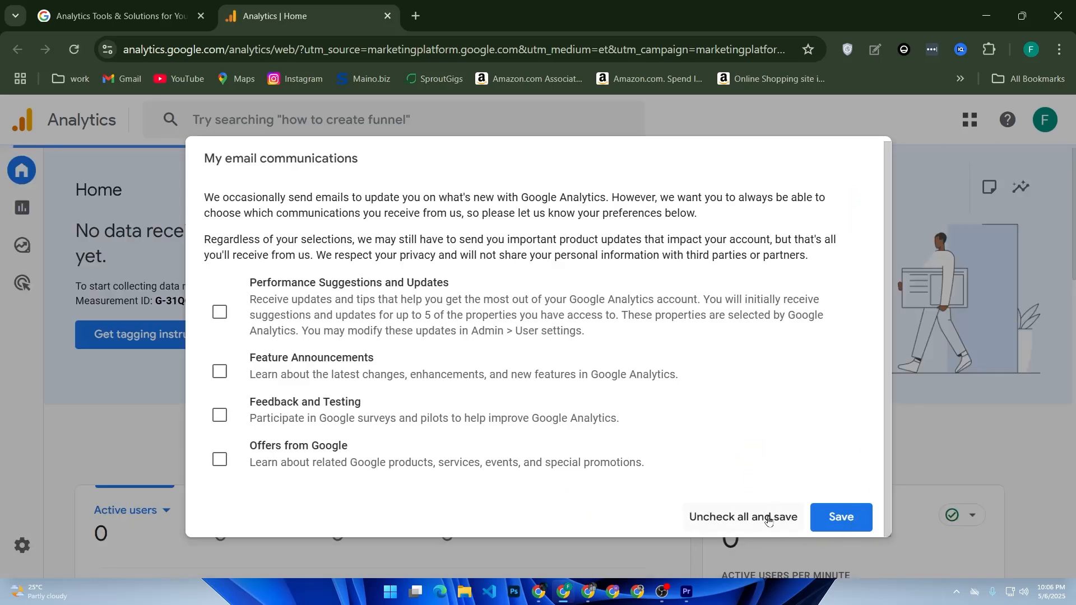
Uncheck all email communication preferences and save, then open the Admin settings
{"action": "left_click", "coordinate": [762, 522]}
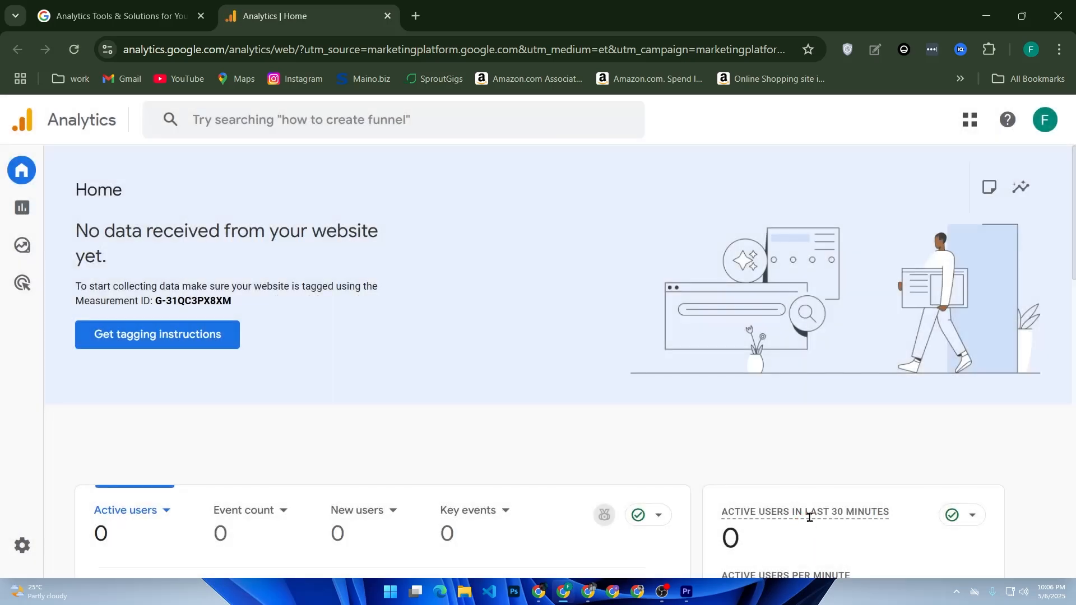
{"action": "mouse_move", "coordinate": [25, 240]}
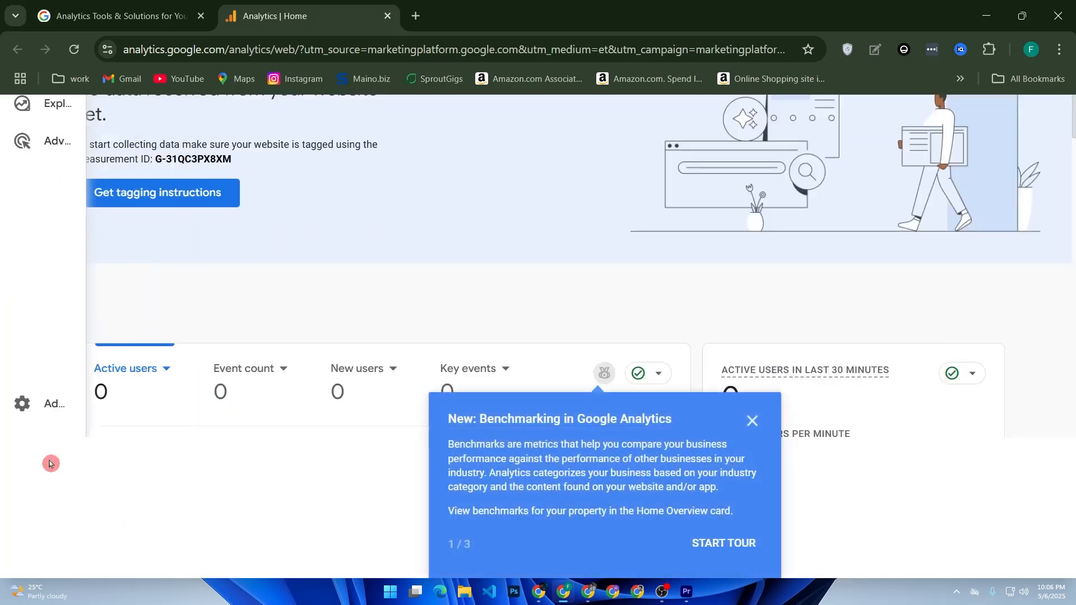
{"action": "left_click", "coordinate": [18, 414]}
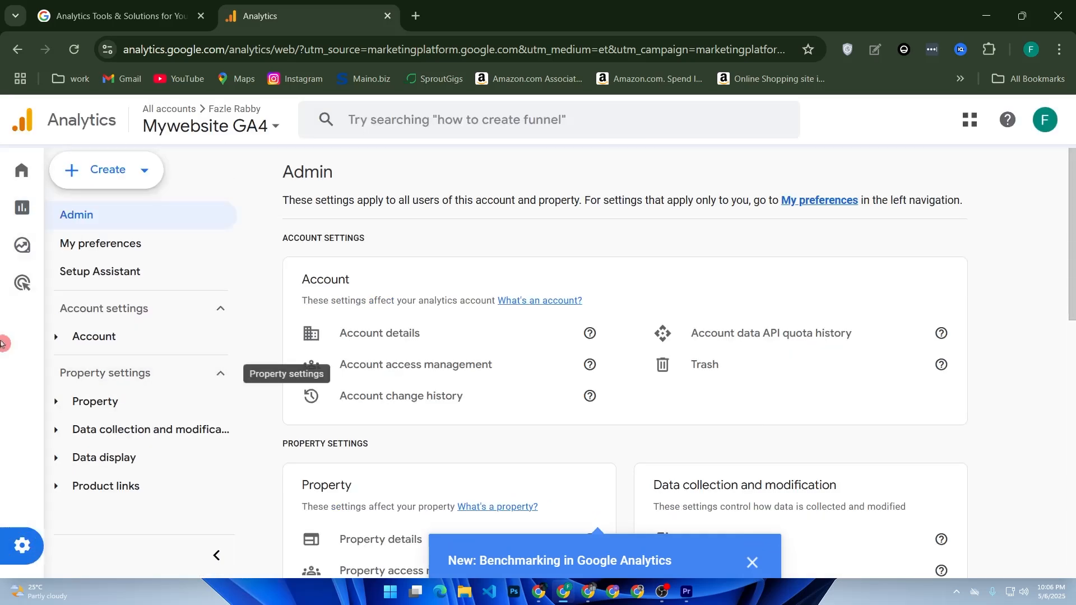
Start creating a new property named my wix site with the default time zone and currency, and continue
{"action": "left_click", "coordinate": [115, 170]}
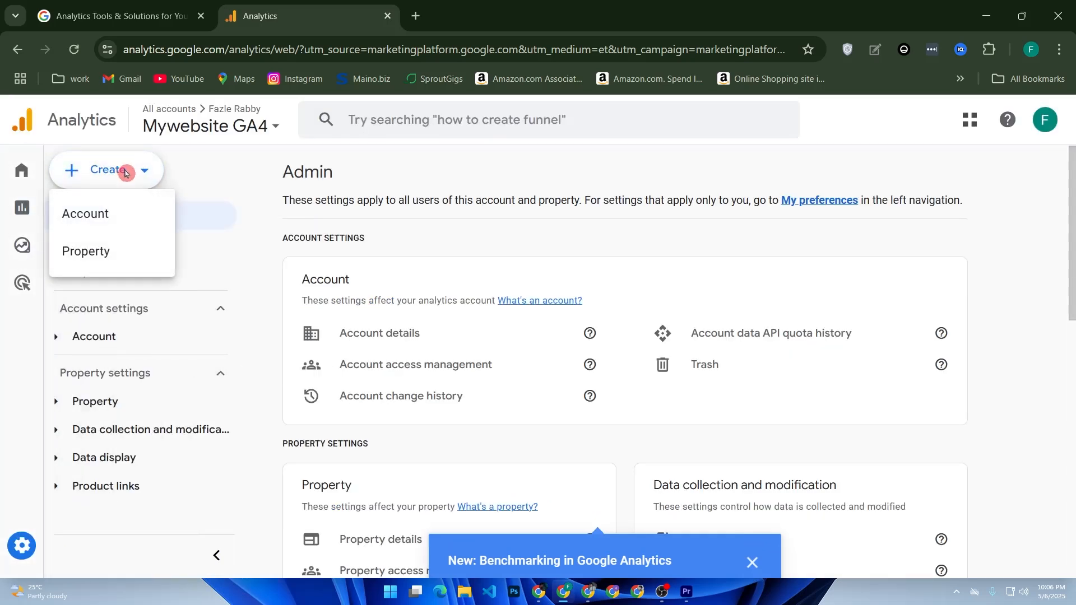
{"action": "left_click", "coordinate": [125, 250]}
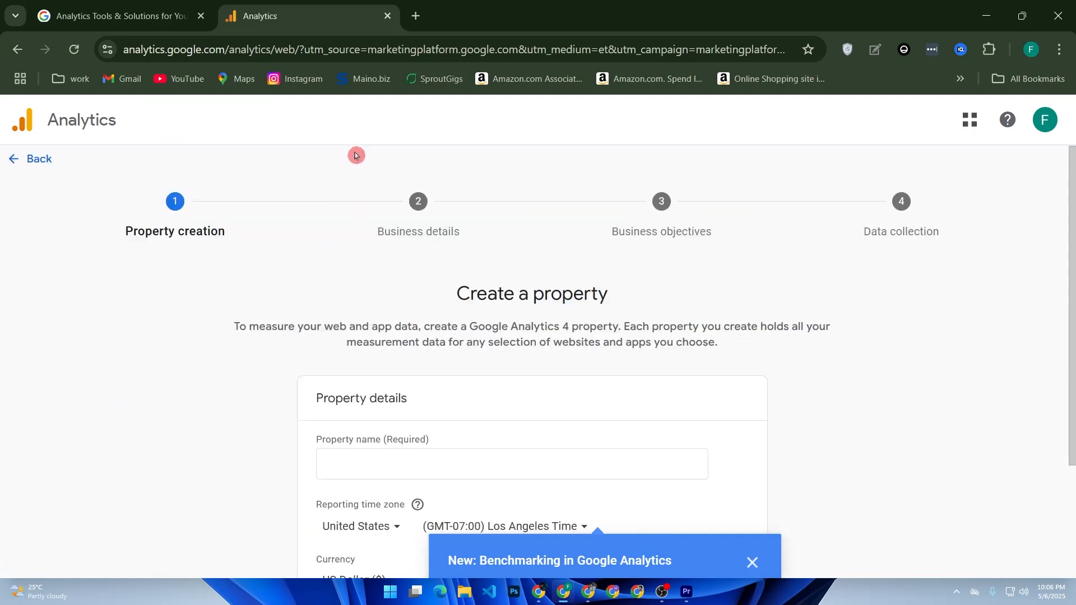
{"action": "left_click", "coordinate": [352, 460]}
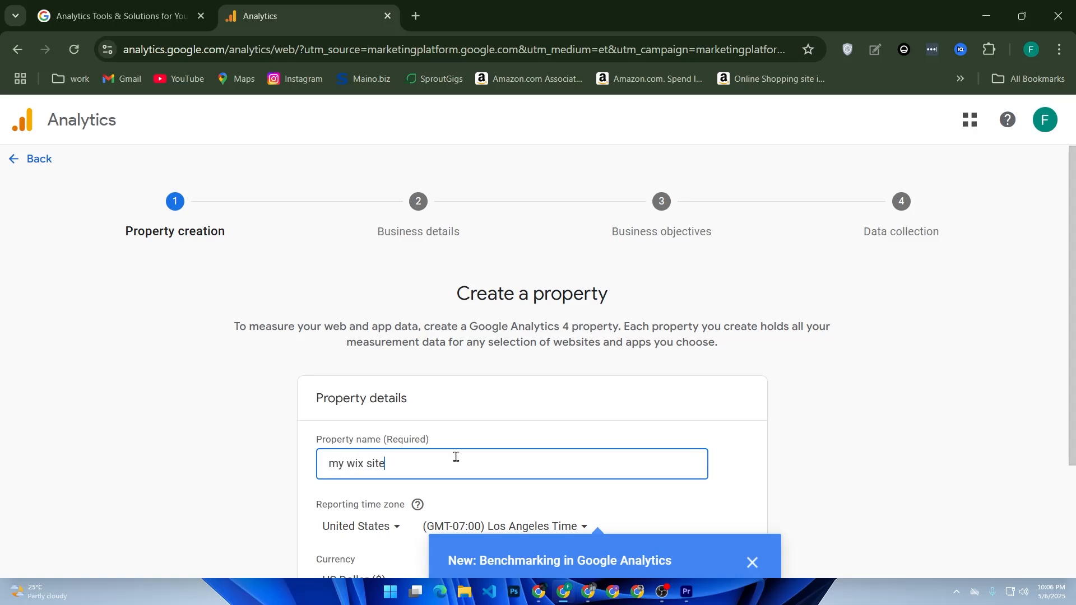
{"action": "scroll", "coordinate": [456, 458], "scroll_direction": "down", "scroll_amount": 2}
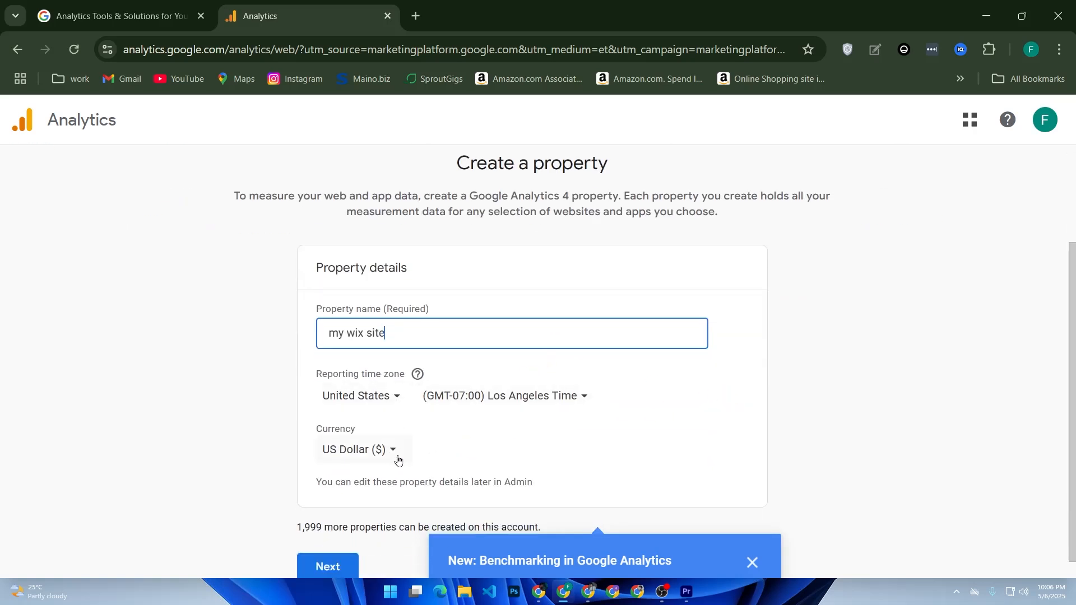
{"action": "scroll", "coordinate": [398, 459], "scroll_direction": "down", "scroll_amount": 1}
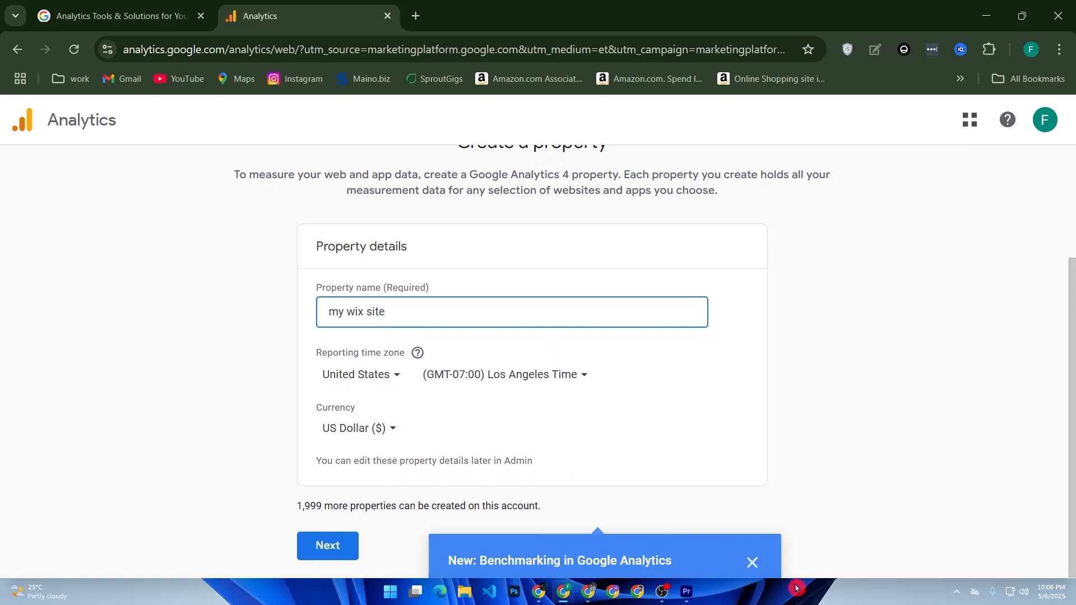
{"action": "left_click", "coordinate": [752, 562]}
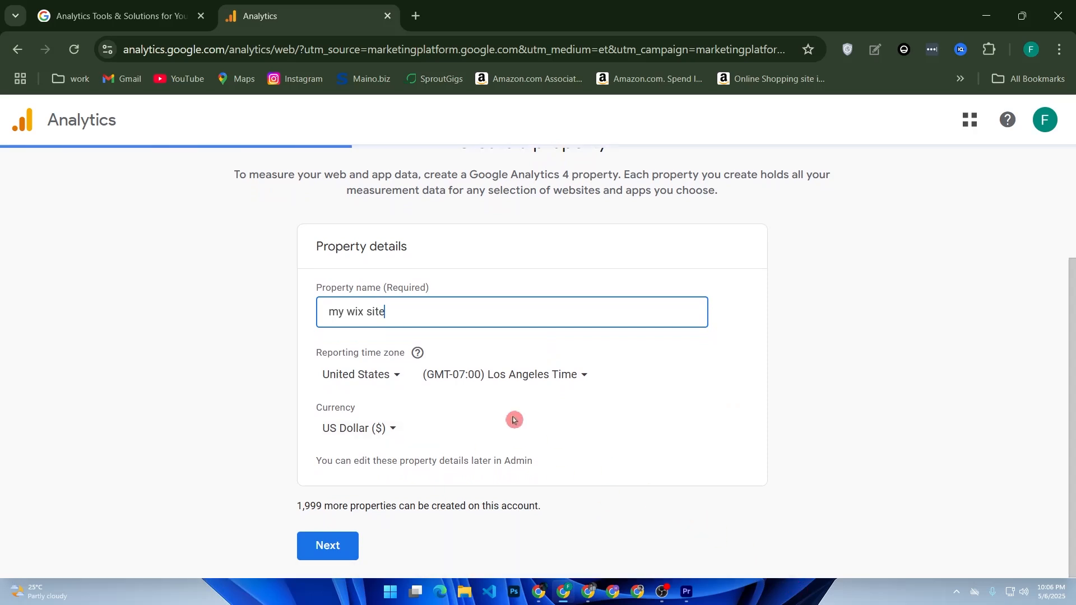
{"action": "left_click", "coordinate": [331, 549]}
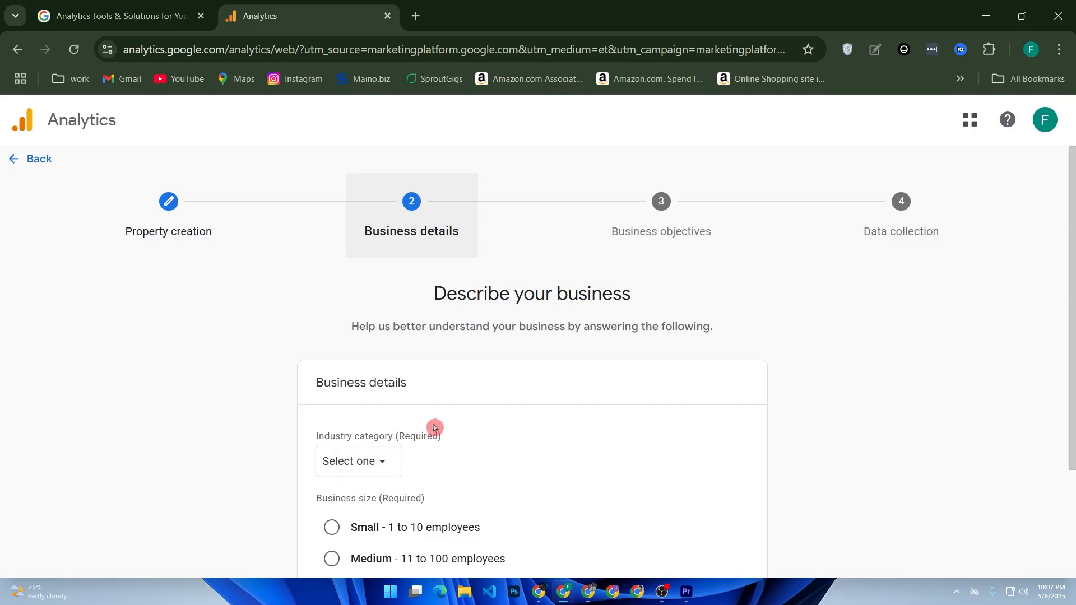
Set the industry category to Beauty & Fitness and business size to Small, and continue
{"action": "scroll", "coordinate": [435, 430], "scroll_direction": "down", "scroll_amount": 3}
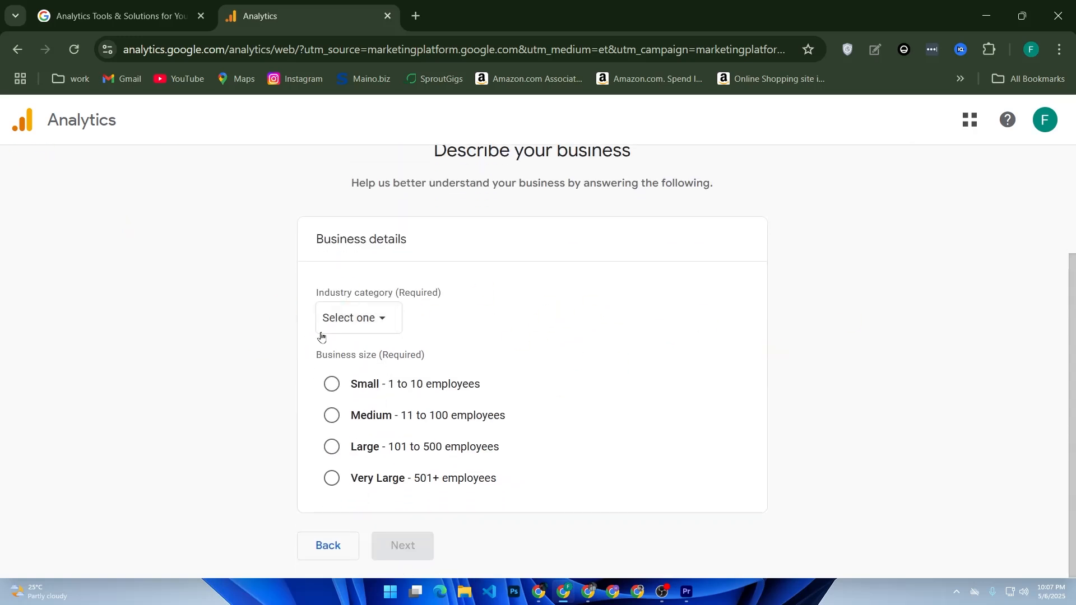
{"action": "left_click", "coordinate": [363, 321]}
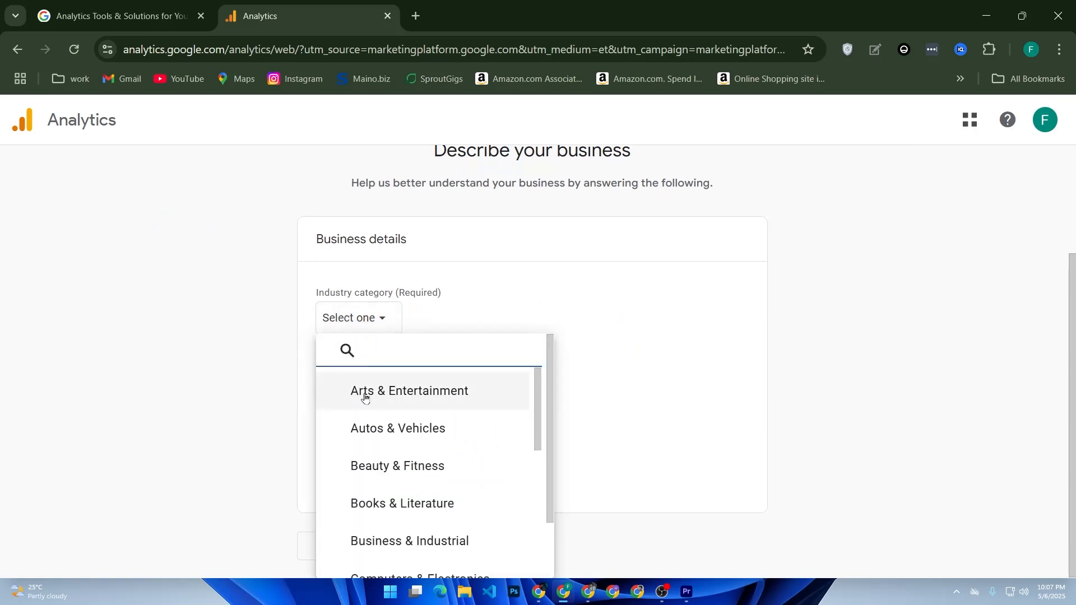
{"action": "left_click", "coordinate": [390, 469]}
{"action": "left_click", "coordinate": [355, 389]}
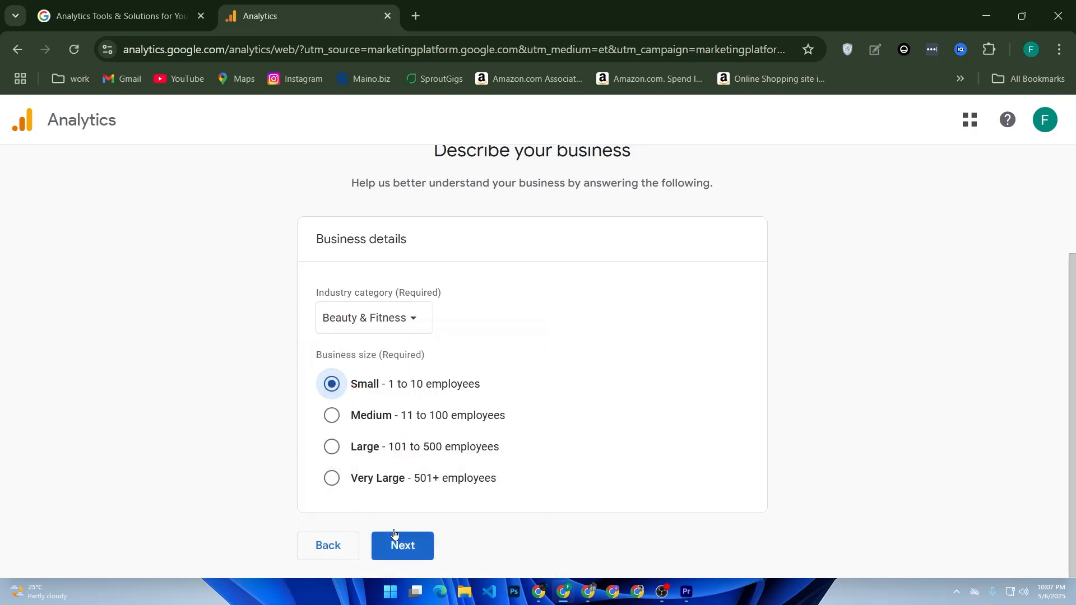
{"action": "left_click", "coordinate": [393, 535]}
Review the business objective options, then exit the property setup back to Admin without saving
{"action": "scroll", "coordinate": [600, 432], "scroll_direction": "down", "scroll_amount": 3}
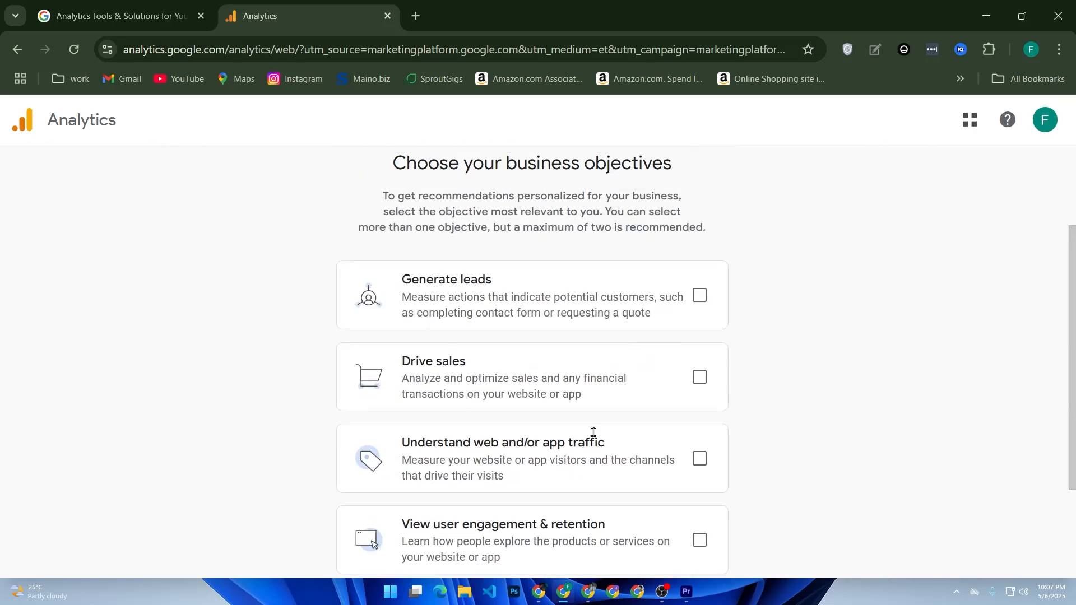
{"action": "scroll", "coordinate": [593, 433], "scroll_direction": "up", "scroll_amount": 3}
{"action": "left_click_drag", "start_coordinate": [395, 294], "coordinate": [689, 297]}
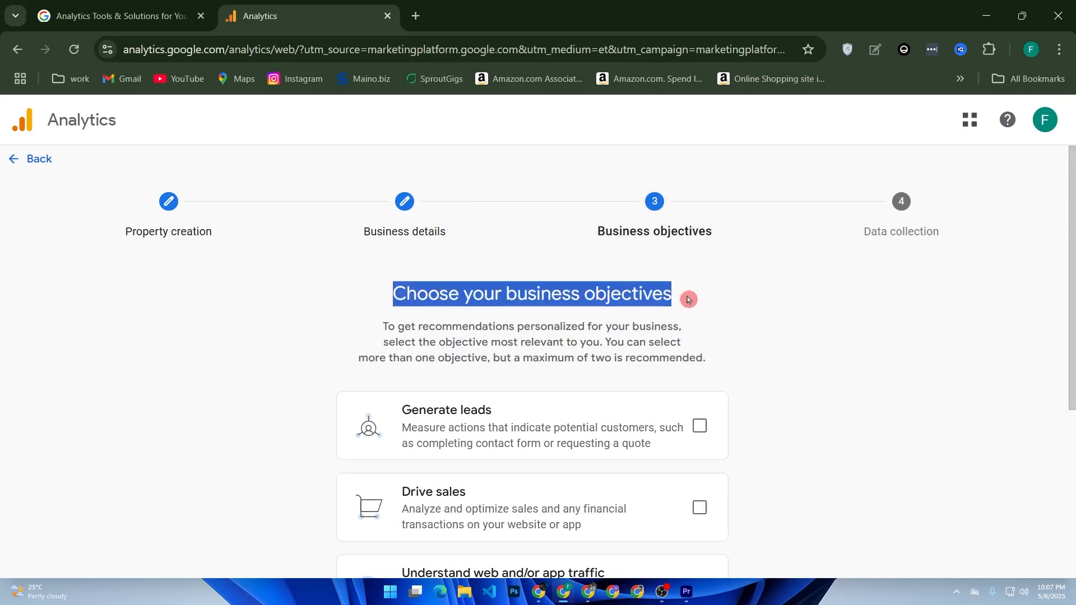
{"action": "scroll", "coordinate": [492, 279], "scroll_direction": "down", "scroll_amount": 5}
{"action": "scroll", "coordinate": [492, 279], "scroll_direction": "up", "scroll_amount": 2}
{"action": "scroll", "coordinate": [495, 243], "scroll_direction": "down", "scroll_amount": 2}
{"action": "scroll", "coordinate": [343, 294], "scroll_direction": "up", "scroll_amount": 2}
{"action": "scroll", "coordinate": [436, 312], "scroll_direction": "down", "scroll_amount": 3}
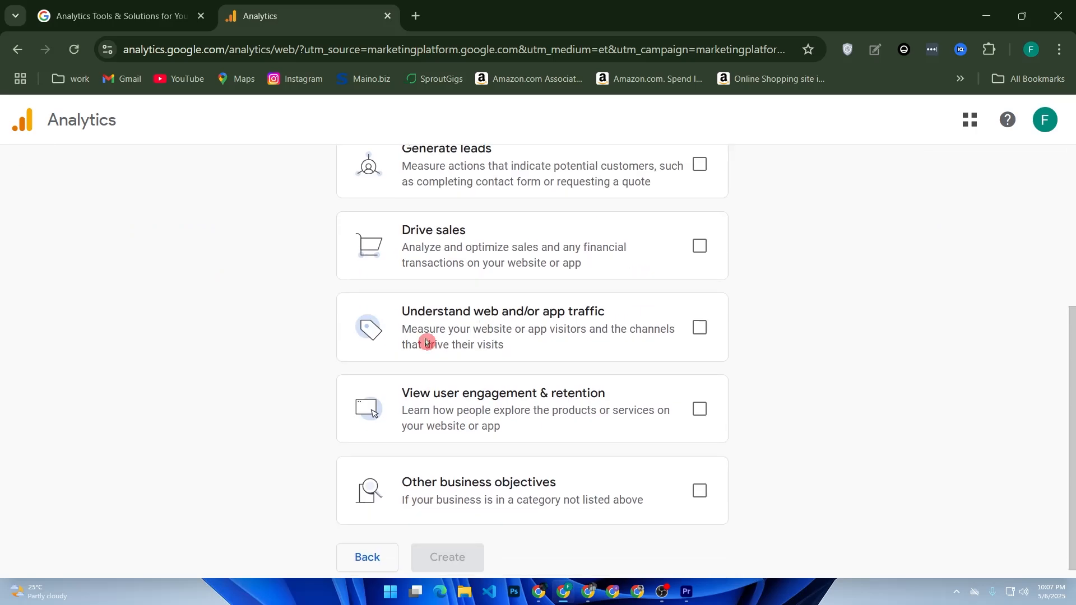
{"action": "scroll", "coordinate": [480, 452], "scroll_direction": "down", "scroll_amount": 1}
{"action": "scroll", "coordinate": [389, 387], "scroll_direction": "up", "scroll_amount": 5}
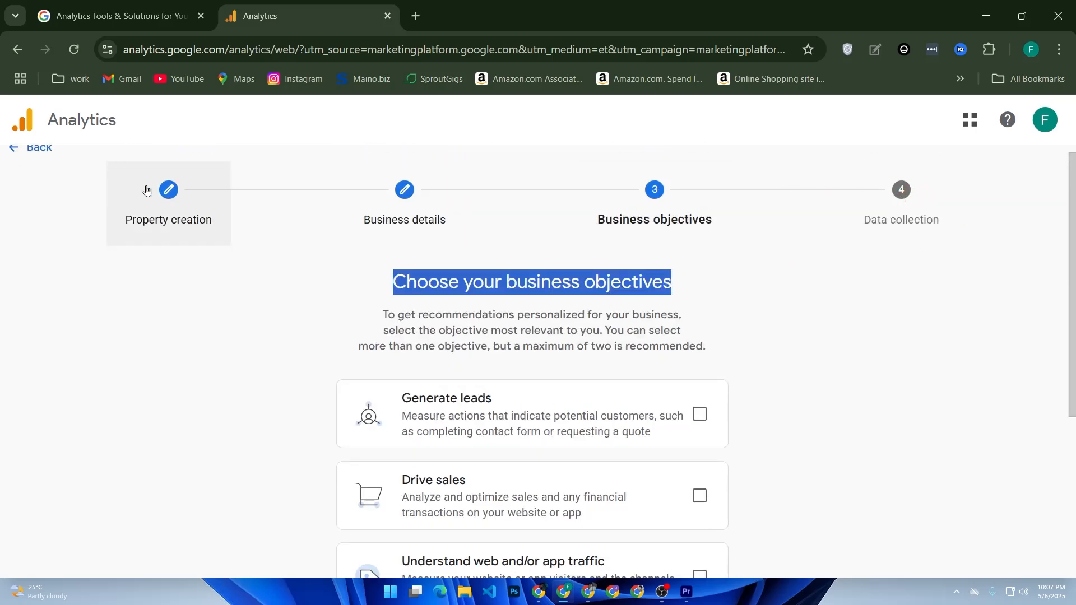
{"action": "scroll", "coordinate": [62, 185], "scroll_direction": "up", "scroll_amount": 1}
{"action": "left_click", "coordinate": [36, 164]}
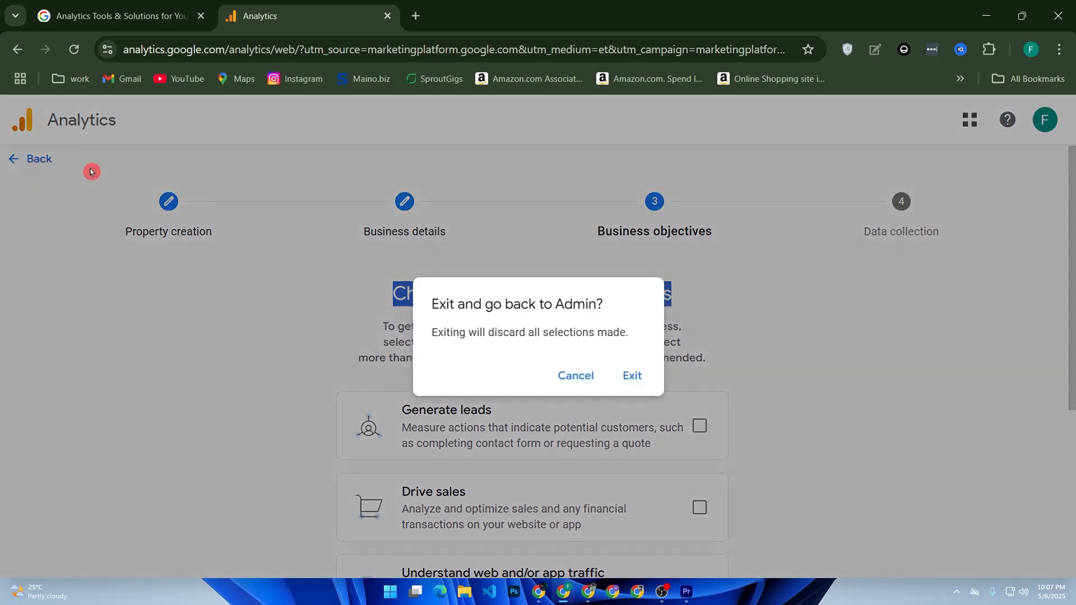
{"action": "left_click", "coordinate": [632, 376]}
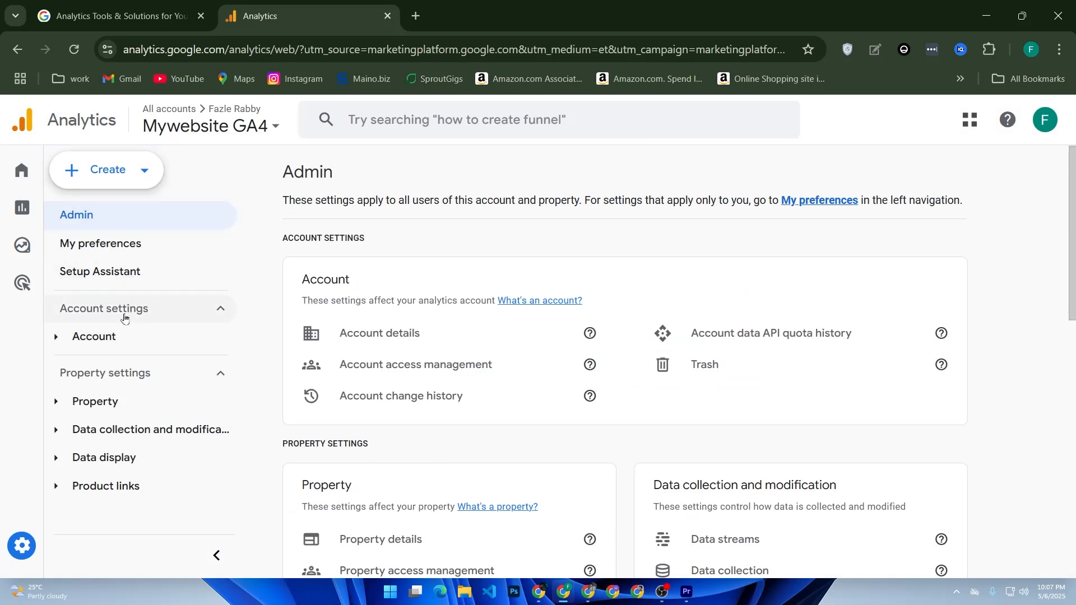
Browse the Admin property settings and open the Data streams list filtered to Web
{"action": "left_click", "coordinate": [136, 402]}
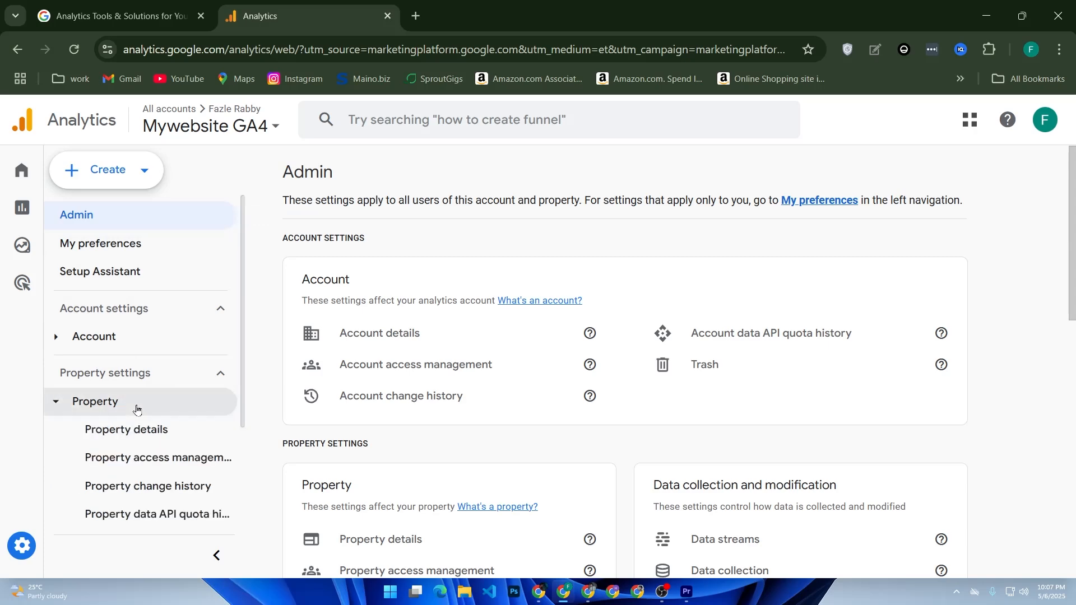
{"action": "left_click", "coordinate": [136, 407]}
{"action": "scroll", "coordinate": [361, 356], "scroll_direction": "down", "scroll_amount": 5}
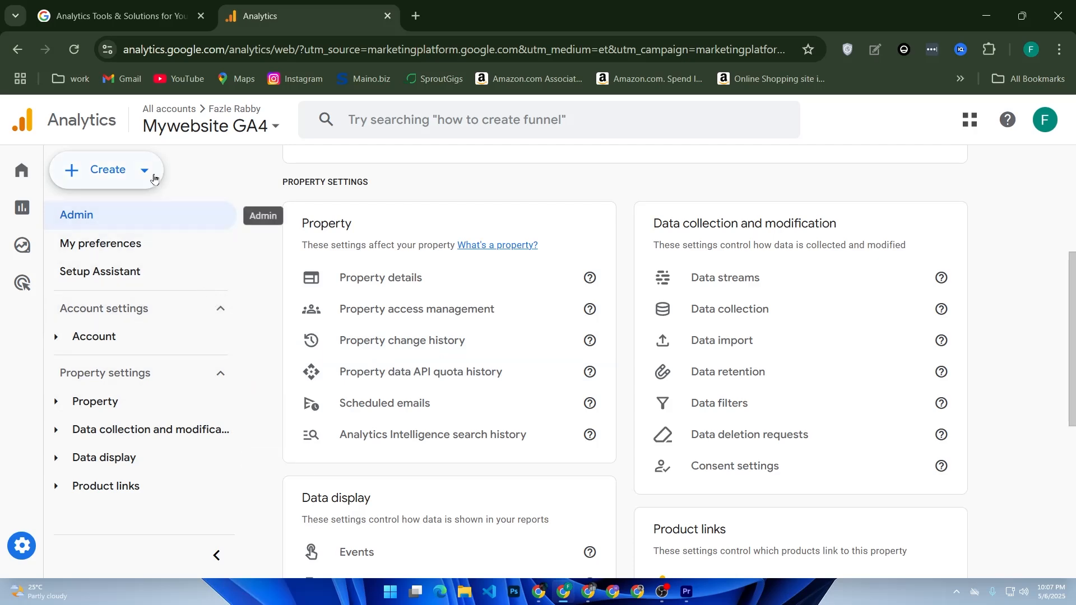
{"action": "scroll", "coordinate": [447, 286], "scroll_direction": "up", "scroll_amount": 2}
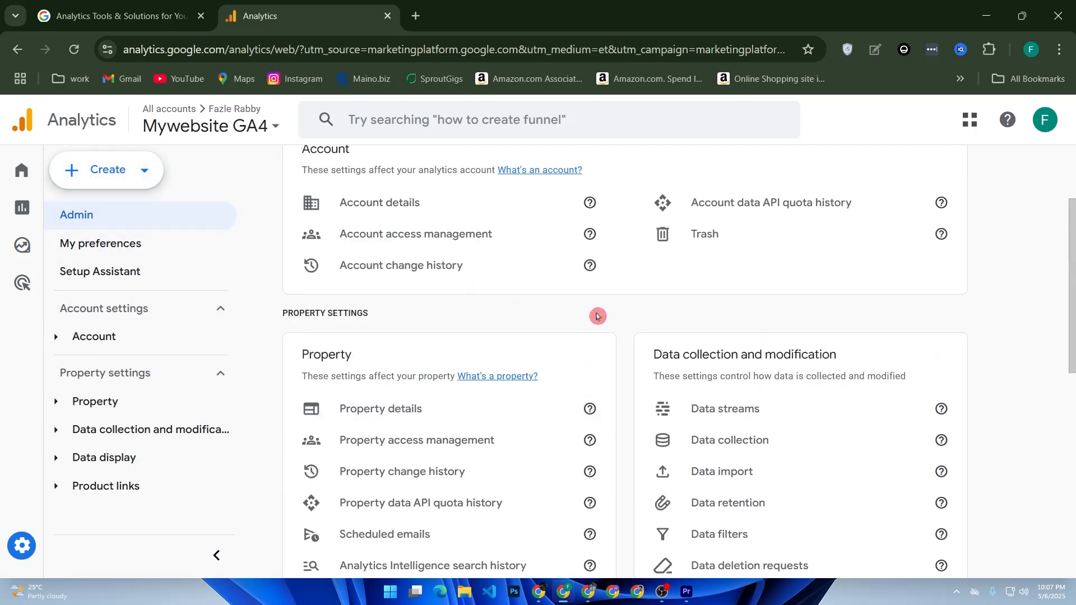
{"action": "scroll", "coordinate": [753, 393], "scroll_direction": "down", "scroll_amount": 2}
{"action": "scroll", "coordinate": [755, 399], "scroll_direction": "down", "scroll_amount": 2}
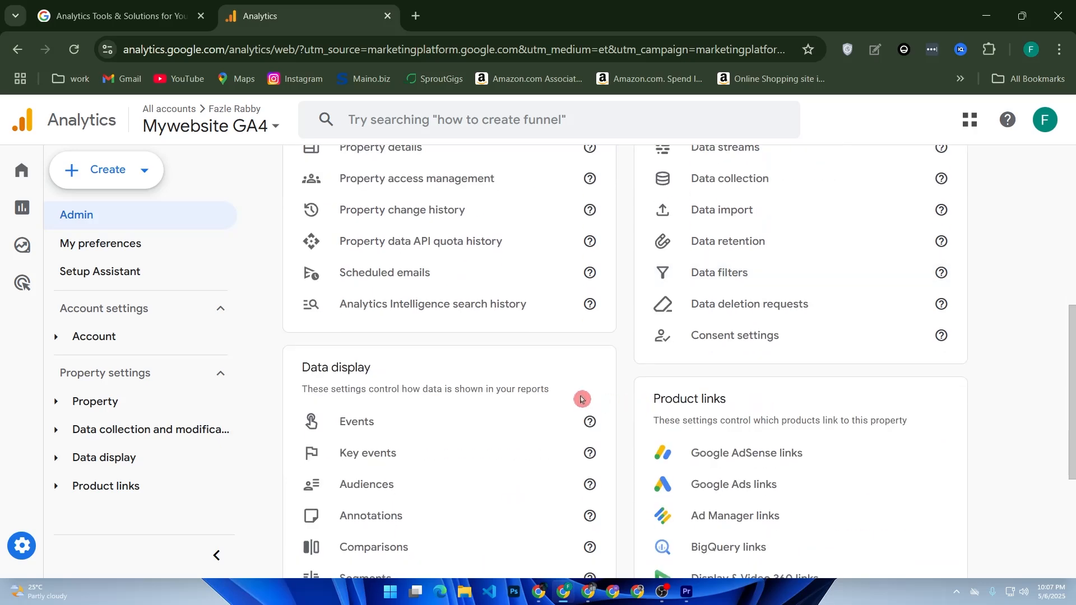
{"action": "scroll", "coordinate": [581, 399], "scroll_direction": "up", "scroll_amount": 1}
{"action": "scroll", "coordinate": [581, 400], "scroll_direction": "up", "scroll_amount": 6}
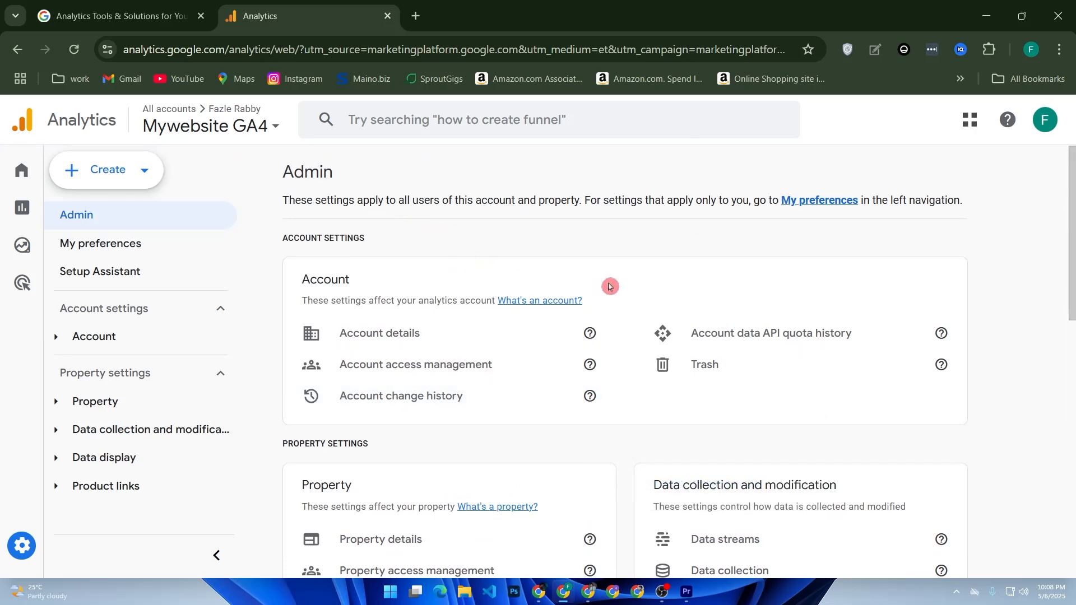
{"action": "scroll", "coordinate": [623, 319], "scroll_direction": "down", "scroll_amount": 2}
{"action": "scroll", "coordinate": [624, 319], "scroll_direction": "down", "scroll_amount": 3}
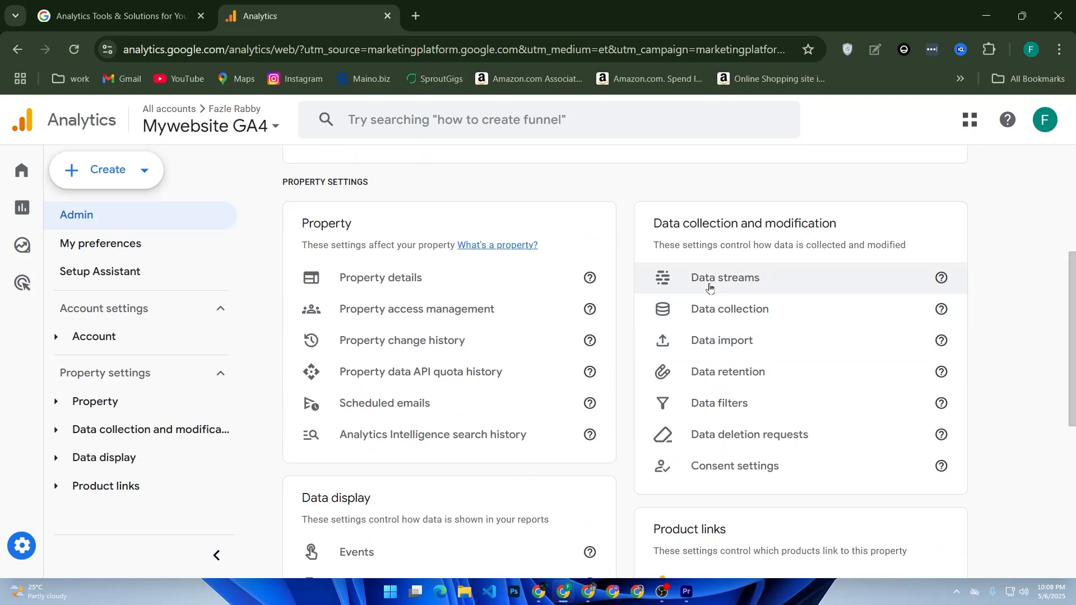
{"action": "left_click", "coordinate": [672, 276]}
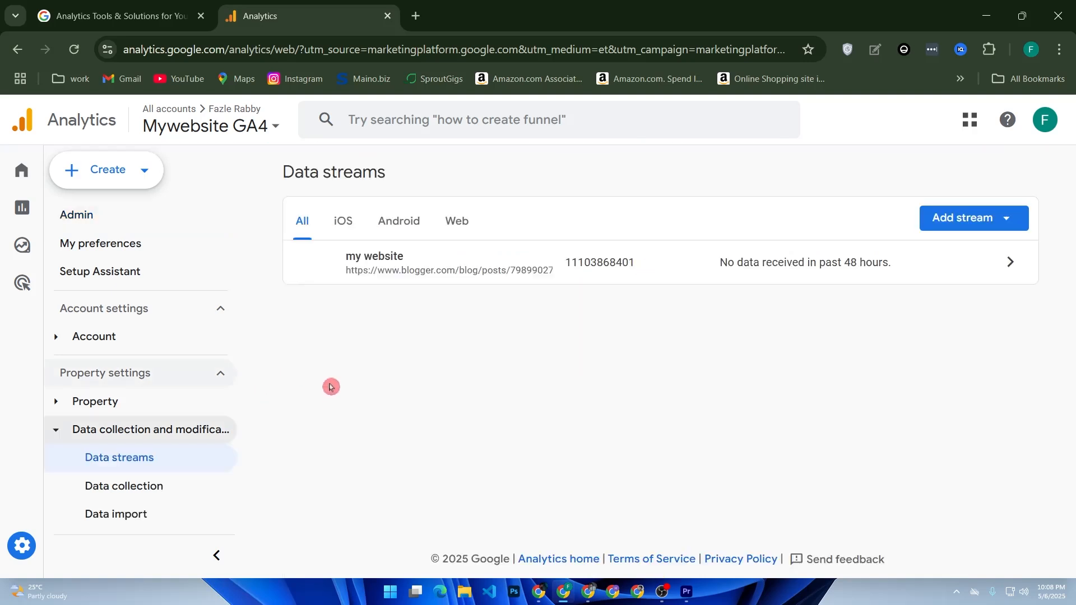
{"action": "left_click", "coordinate": [447, 219]}
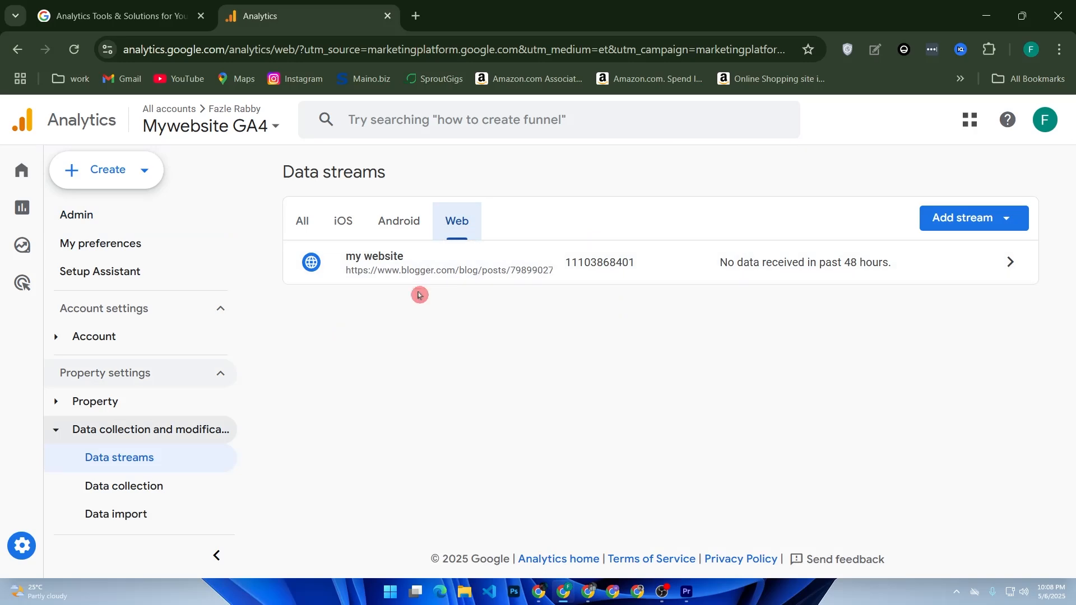
Start adding a new Web data stream, confirm the extra stream warning, then close the setup panel
{"action": "left_click", "coordinate": [949, 218]}
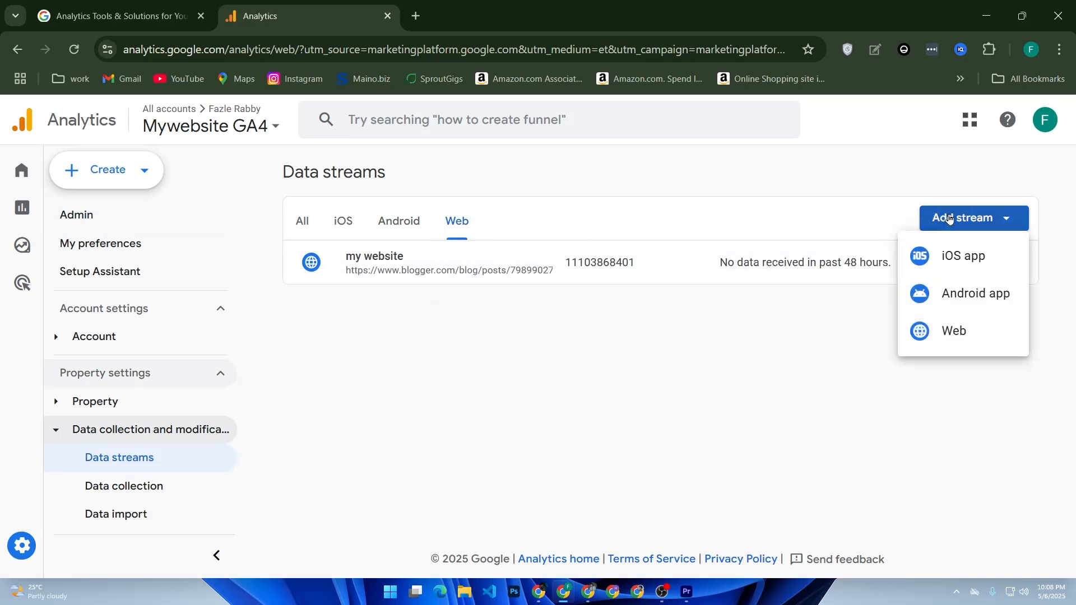
{"action": "left_click", "coordinate": [922, 329]}
{"action": "left_click", "coordinate": [733, 422]}
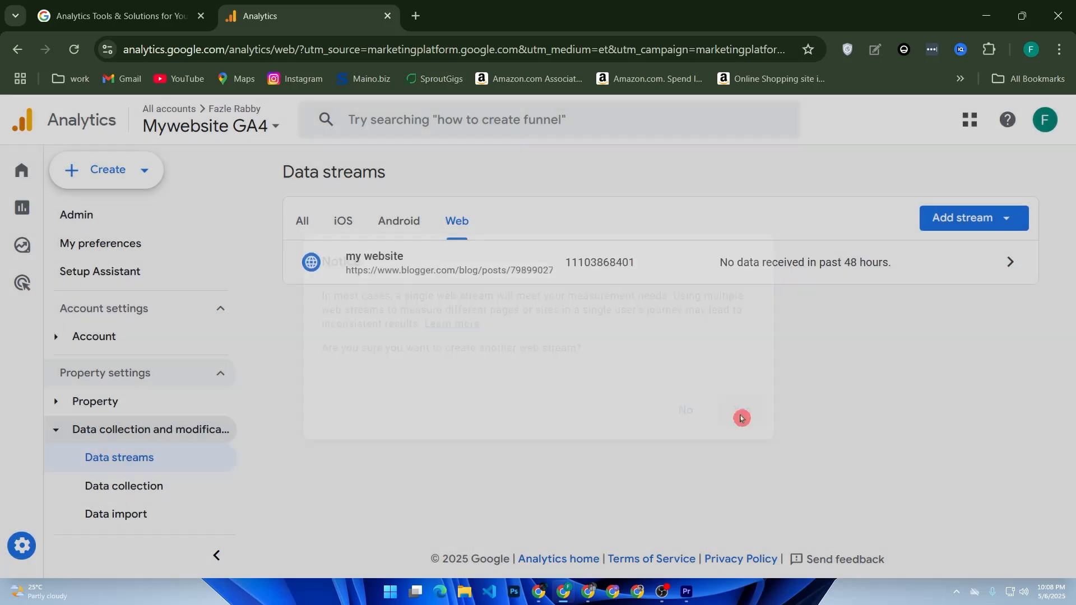
{"action": "left_click", "coordinate": [513, 265]}
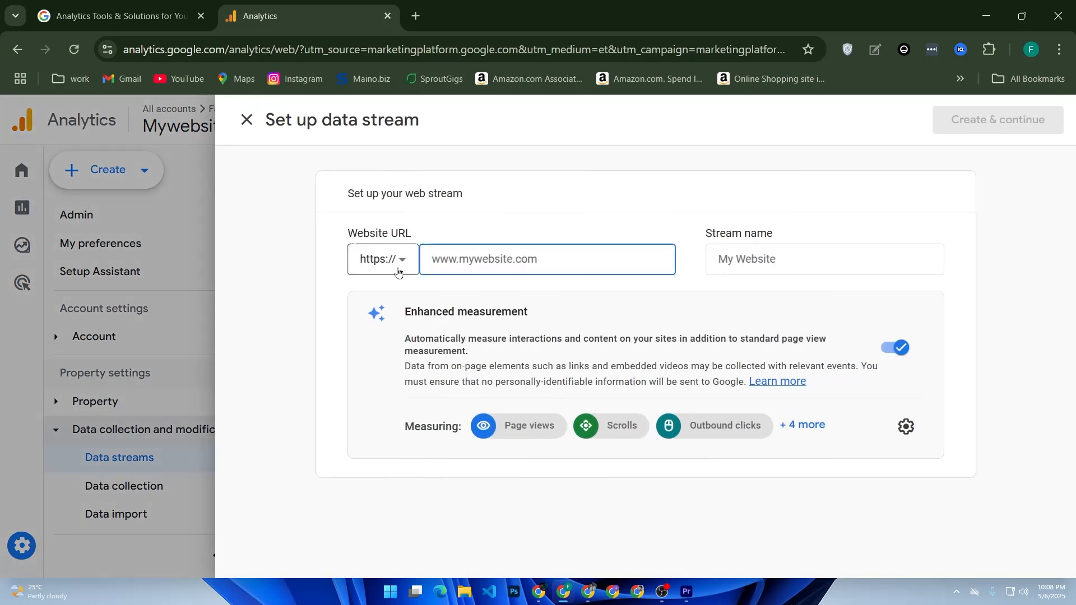
{"action": "left_click", "coordinate": [248, 120]}
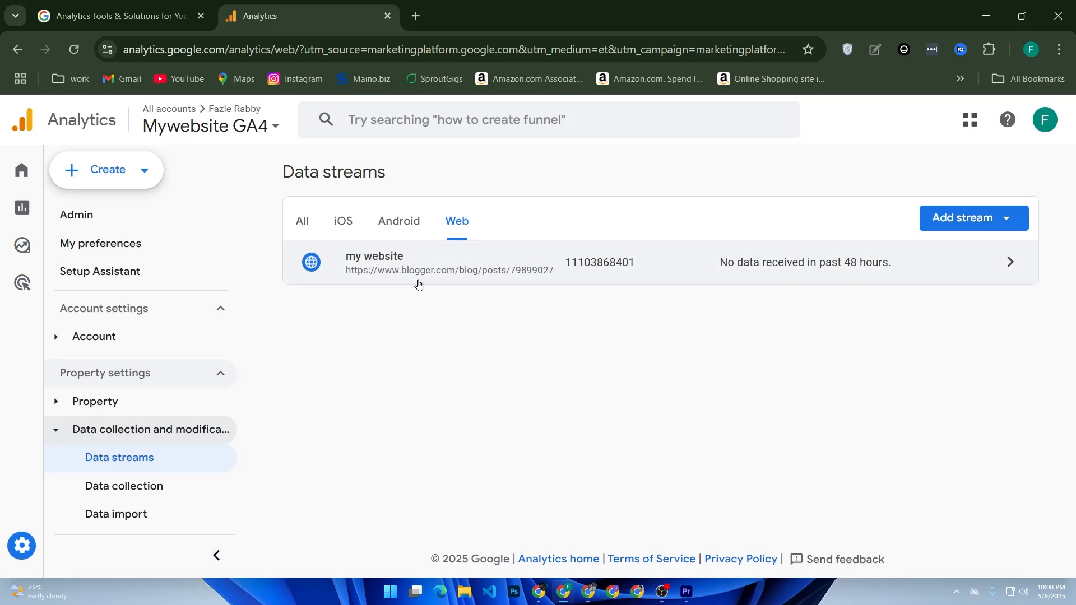
Open the existing my website web stream's details to inspect its measurement ID, then close the panel
{"action": "left_click", "coordinate": [882, 269]}
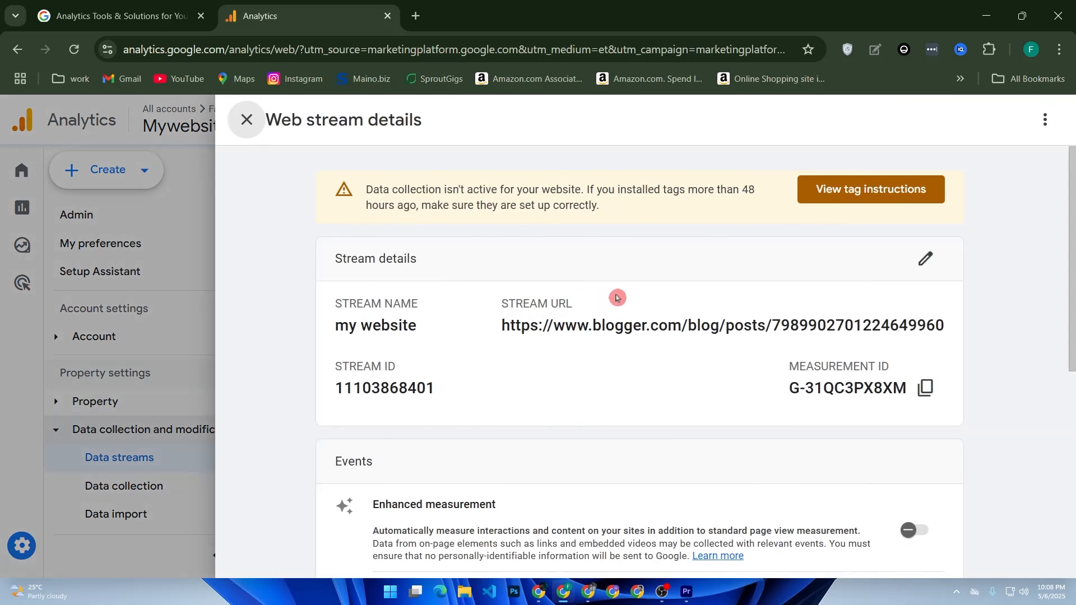
{"action": "mouse_move", "coordinate": [883, 365]}
{"action": "left_mouse_down"}
{"action": "mouse_move", "coordinate": [814, 366]}
{"action": "mouse_move", "coordinate": [893, 364]}
{"action": "left_mouse_up"}
{"action": "left_click", "coordinate": [242, 129]}
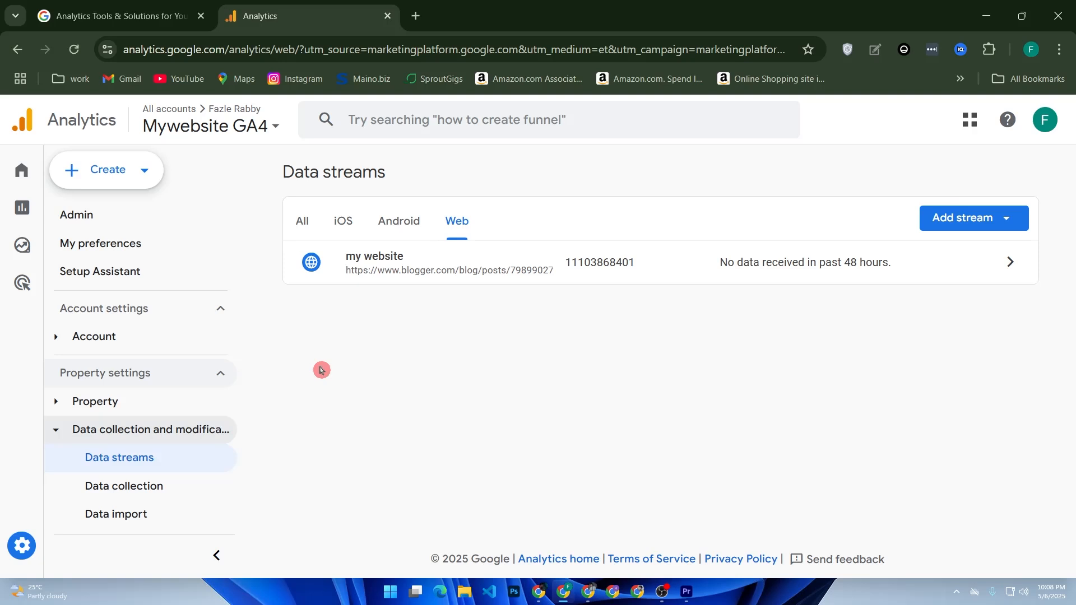
Open a new browser tab and go to the Wix Studio dashboard
{"action": "left_click", "coordinate": [415, 16]}
{"action": "left_click", "coordinate": [463, 331]}
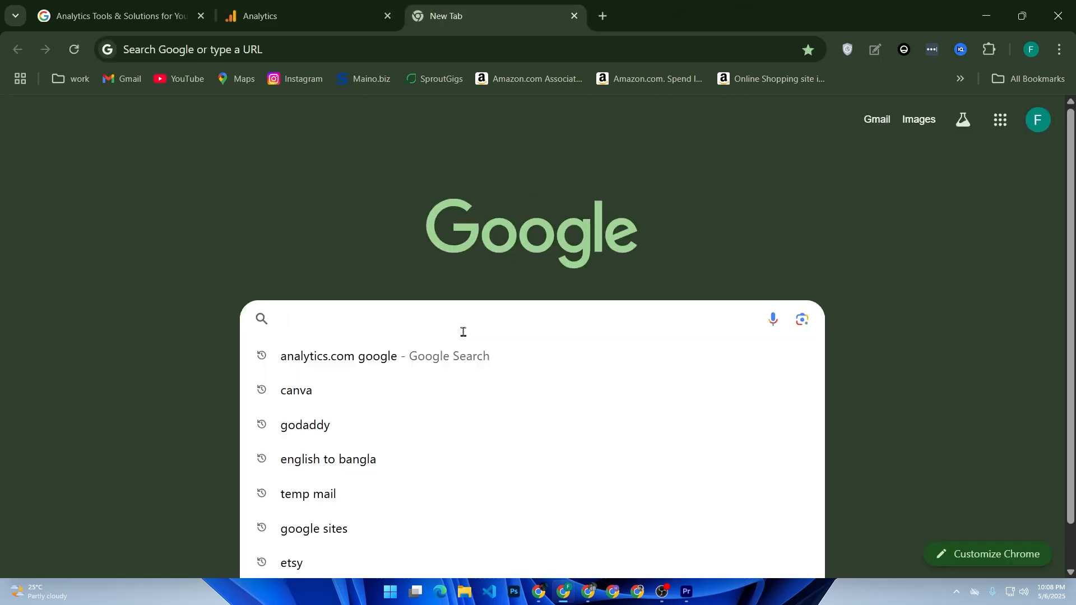
{"action": "type", "text": "wix"}
{"action": "key", "text": "Return"}
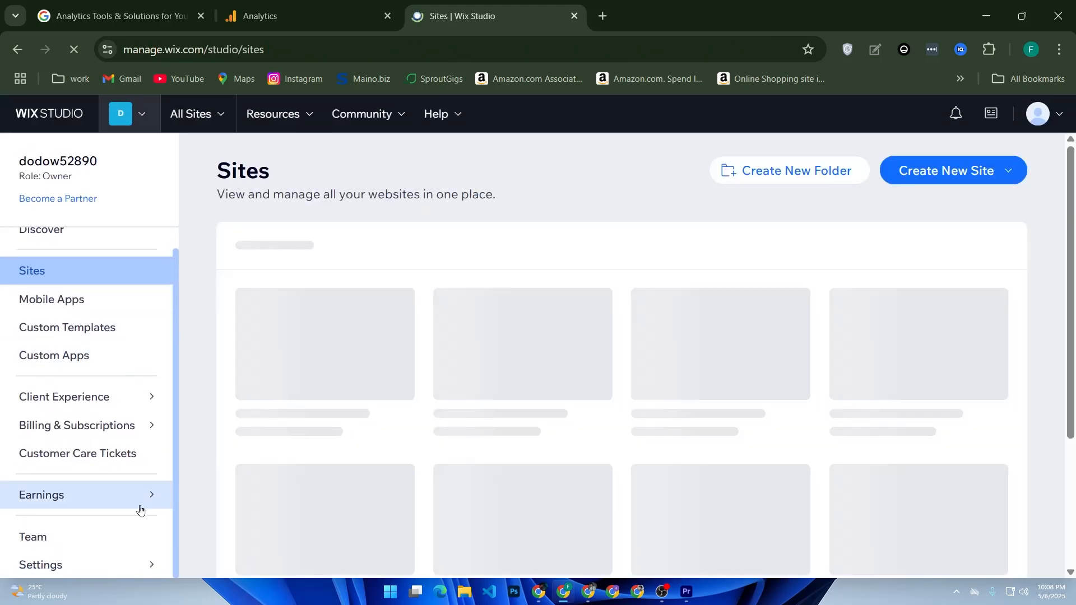
Browse the Wix workspace Settings pages, including Workspace Settings and Business Info
{"action": "left_click", "coordinate": [118, 565]}
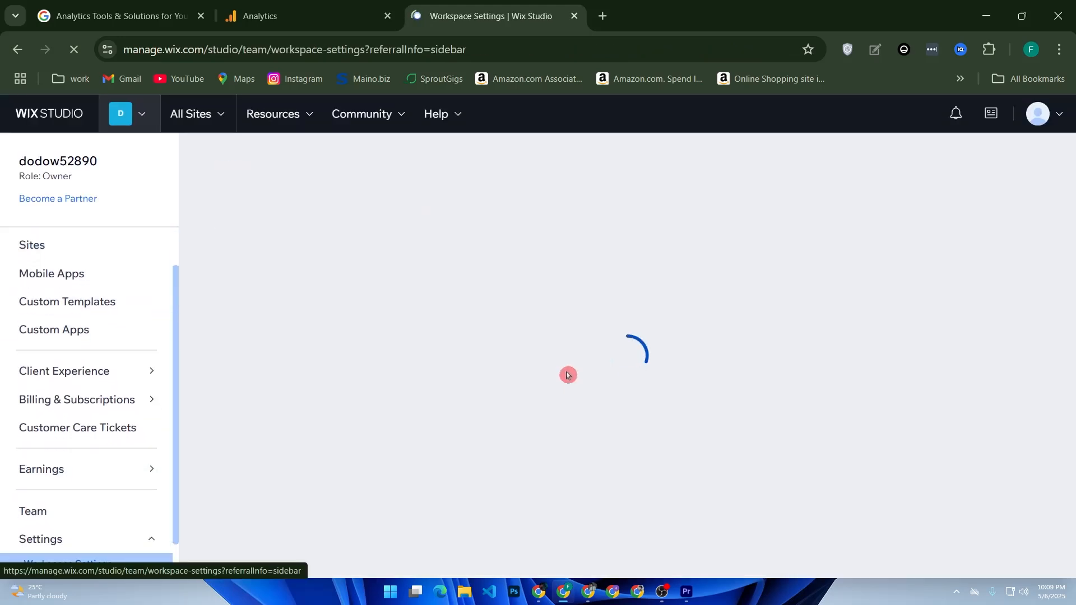
{"action": "scroll", "coordinate": [113, 448], "scroll_direction": "down", "scroll_amount": 1}
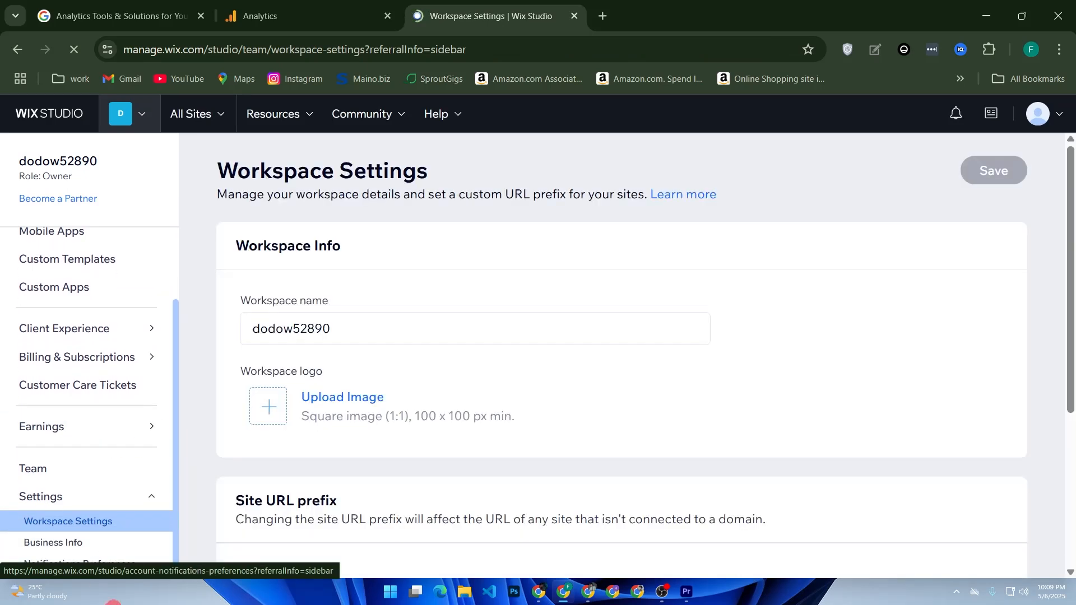
{"action": "scroll", "coordinate": [379, 512], "scroll_direction": "down", "scroll_amount": 5}
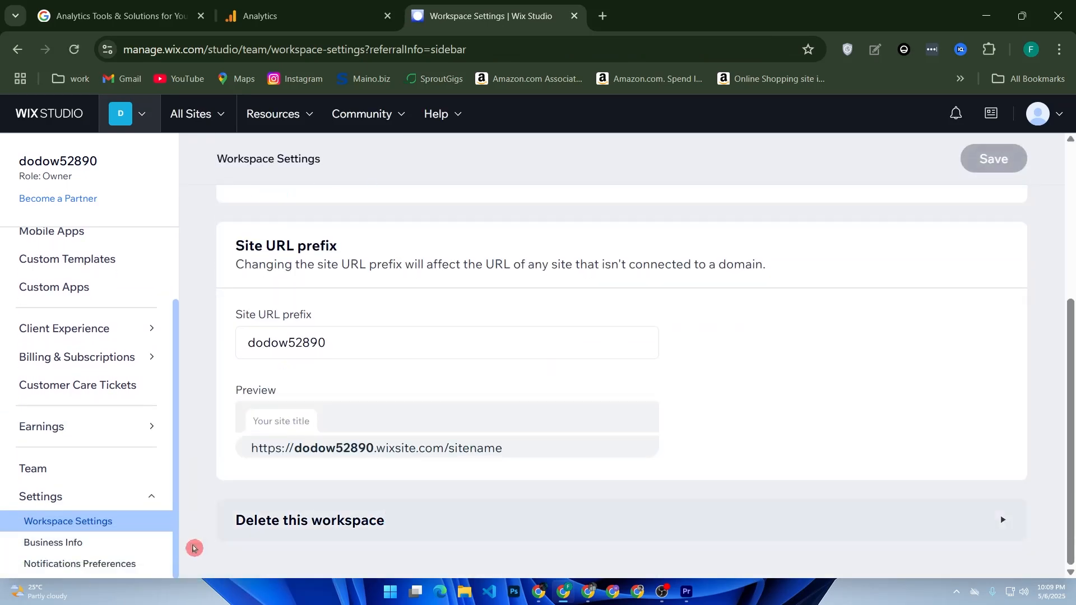
{"action": "left_click", "coordinate": [128, 543]}
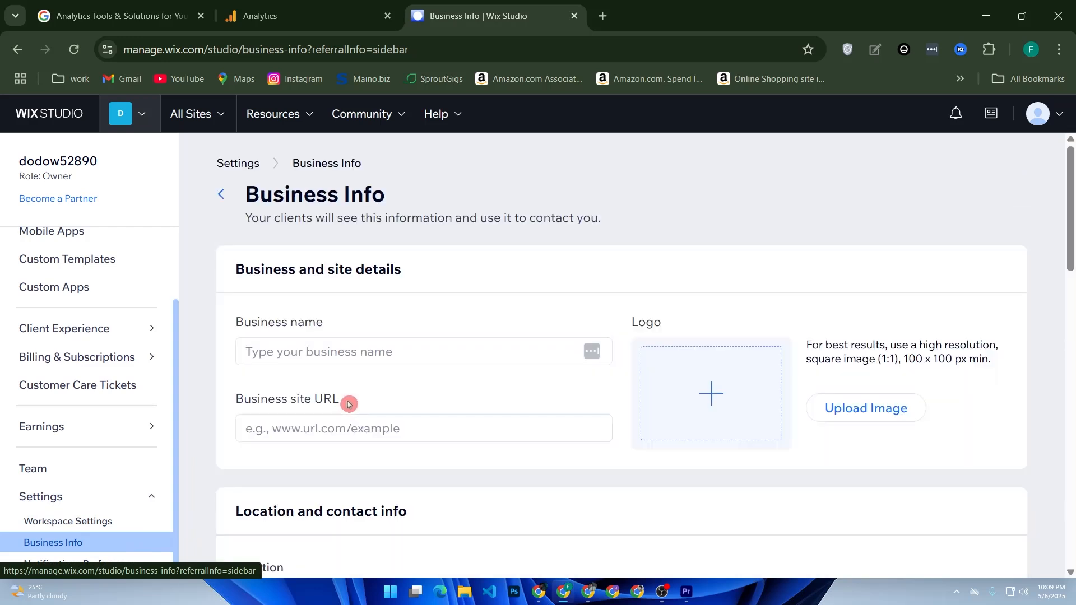
{"action": "scroll", "coordinate": [346, 405], "scroll_direction": "down", "scroll_amount": 2}
{"action": "scroll", "coordinate": [349, 404], "scroll_direction": "down", "scroll_amount": 12}
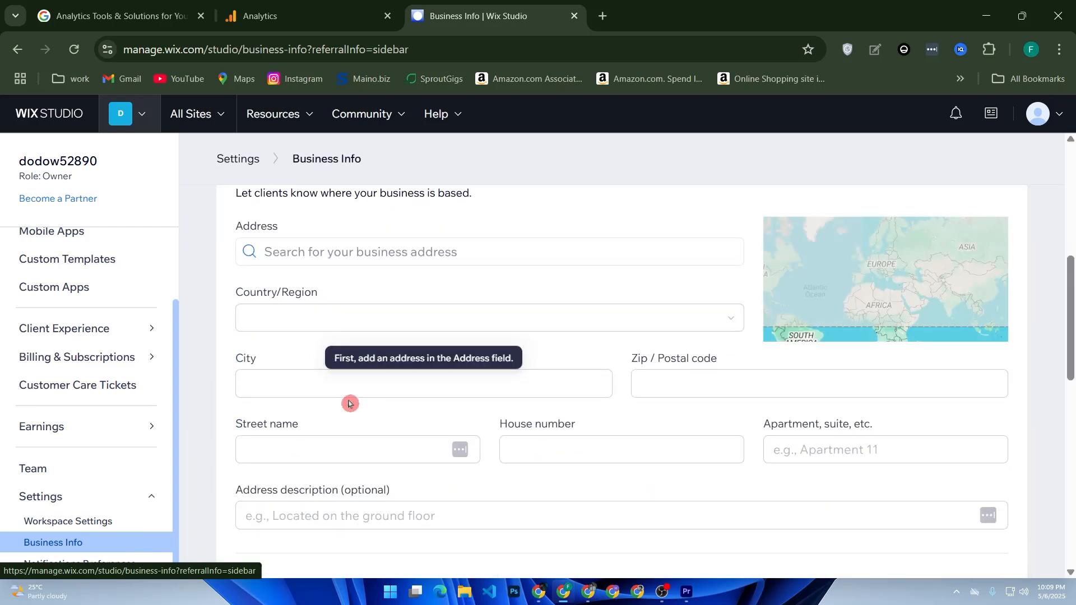
{"action": "scroll", "coordinate": [358, 402], "scroll_direction": "down", "scroll_amount": 2}
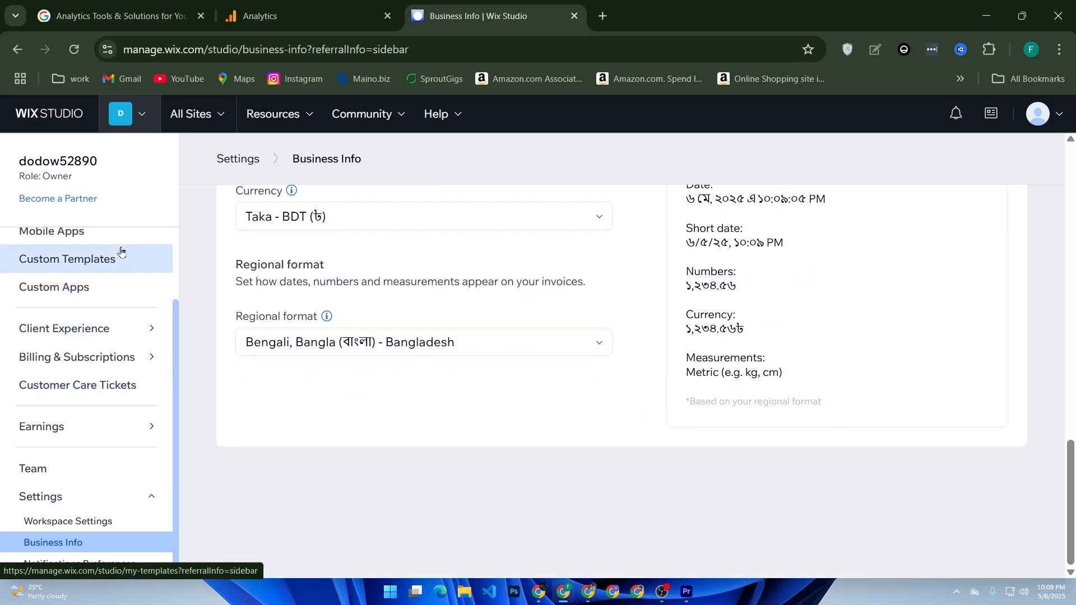
{"action": "scroll", "coordinate": [112, 259], "scroll_direction": "up", "scroll_amount": 3}
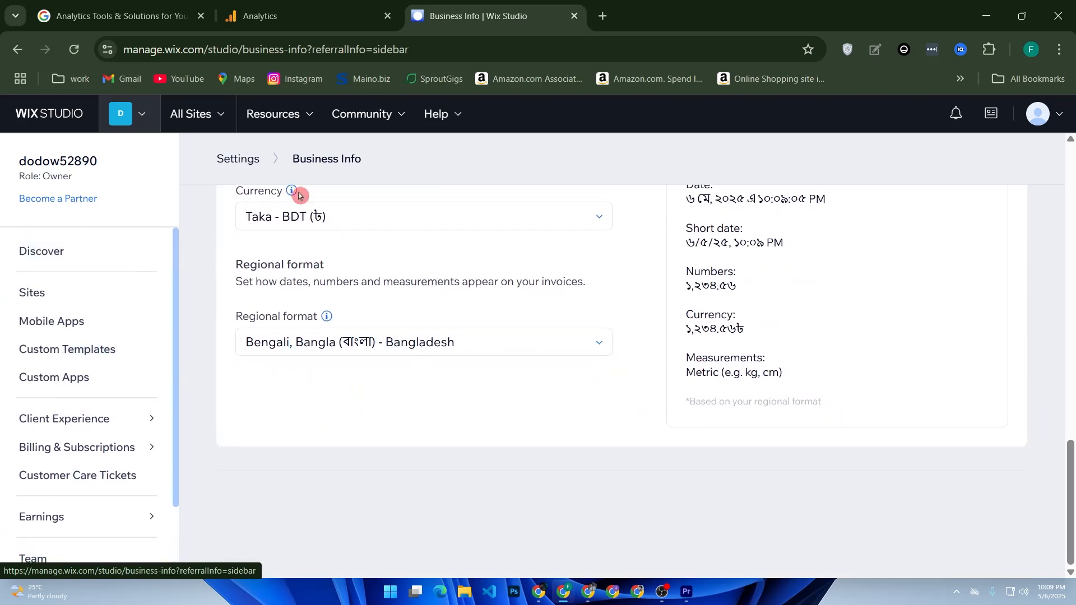
In another new tab, search Google for marketing integration
{"action": "left_click", "coordinate": [602, 16]}
{"action": "left_click", "coordinate": [495, 322]}
{"action": "type", "text": "m"}
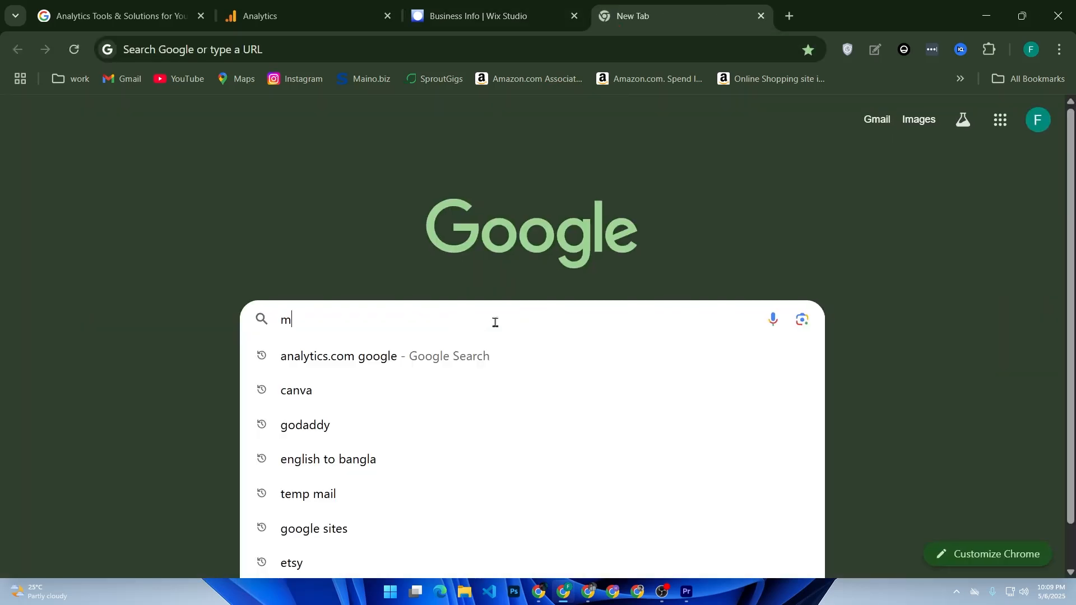
{"action": "type", "text": "arketing"}
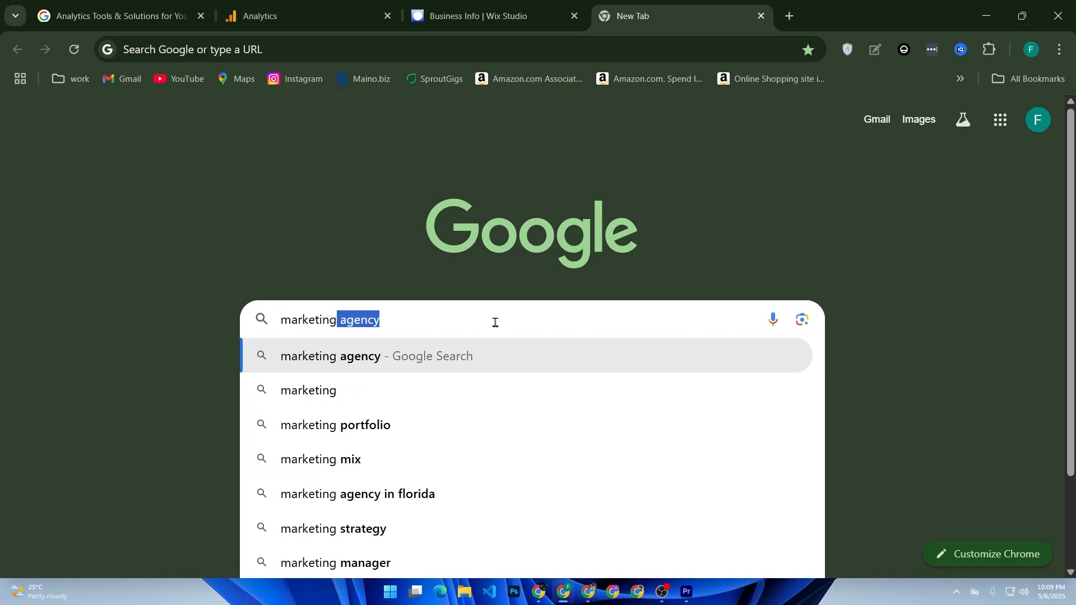
{"action": "type", "text": " inte"}
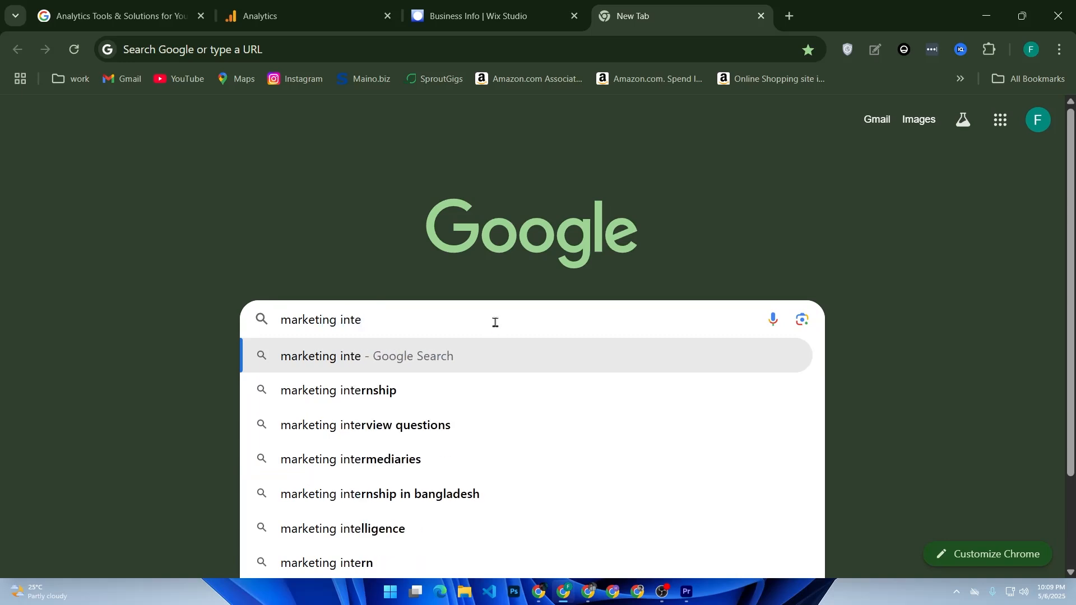
{"action": "type", "text": "gra"}
{"action": "key", "text": "BackSpace"}
{"action": "key", "text": "BackSpace"}
{"action": "key", "text": "BackSpace"}
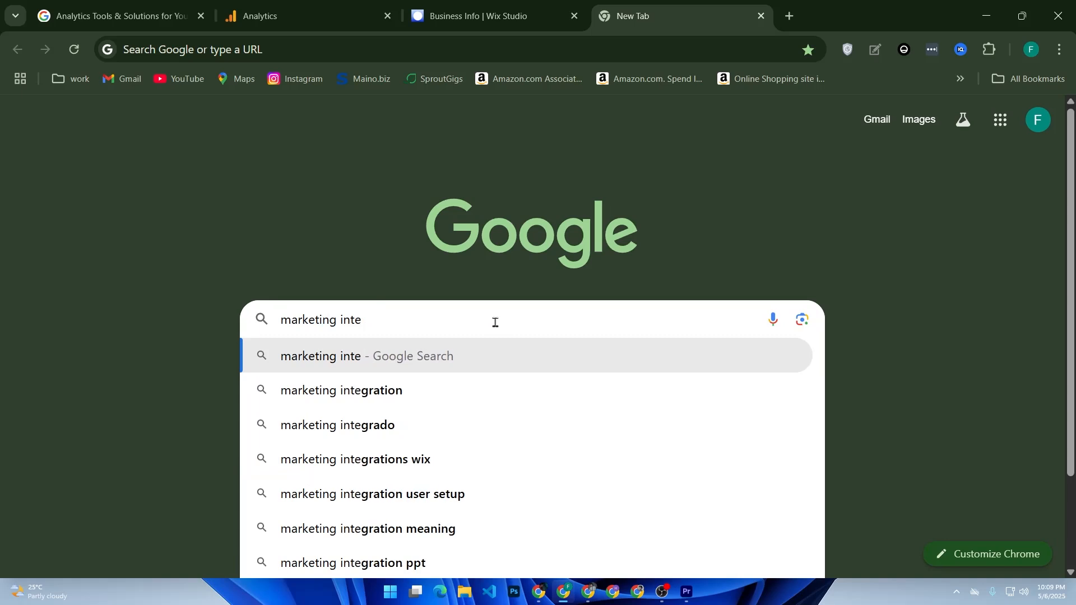
{"action": "type", "text": "fra"}
{"action": "key", "text": "BackSpace"}
{"action": "key", "text": "BackSpace"}
{"action": "key", "text": "BackSpace"}
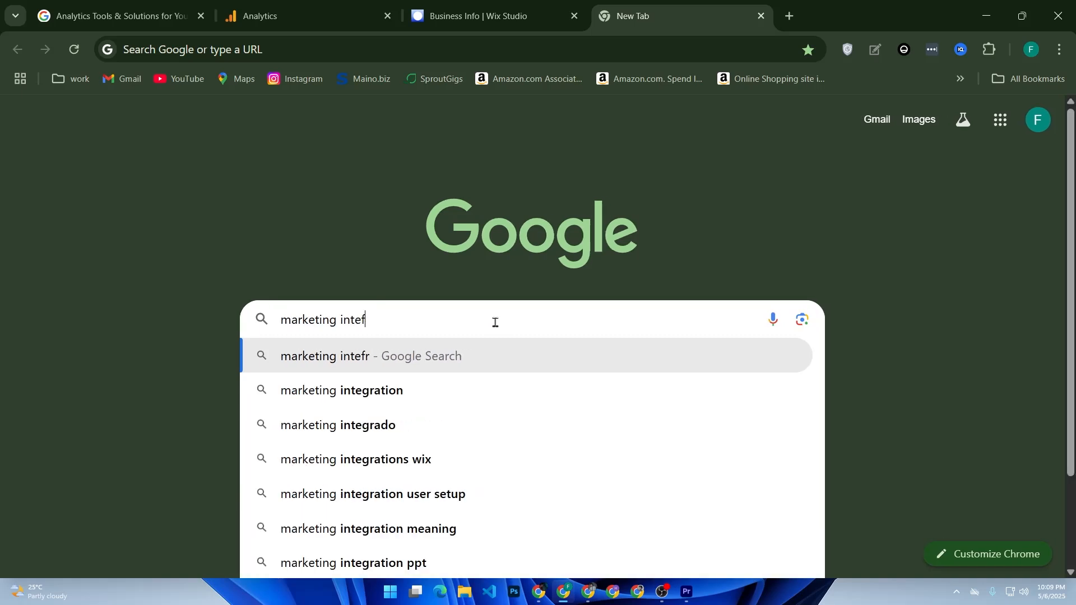
{"action": "type", "text": "gration"}
{"action": "key", "text": "Return"}
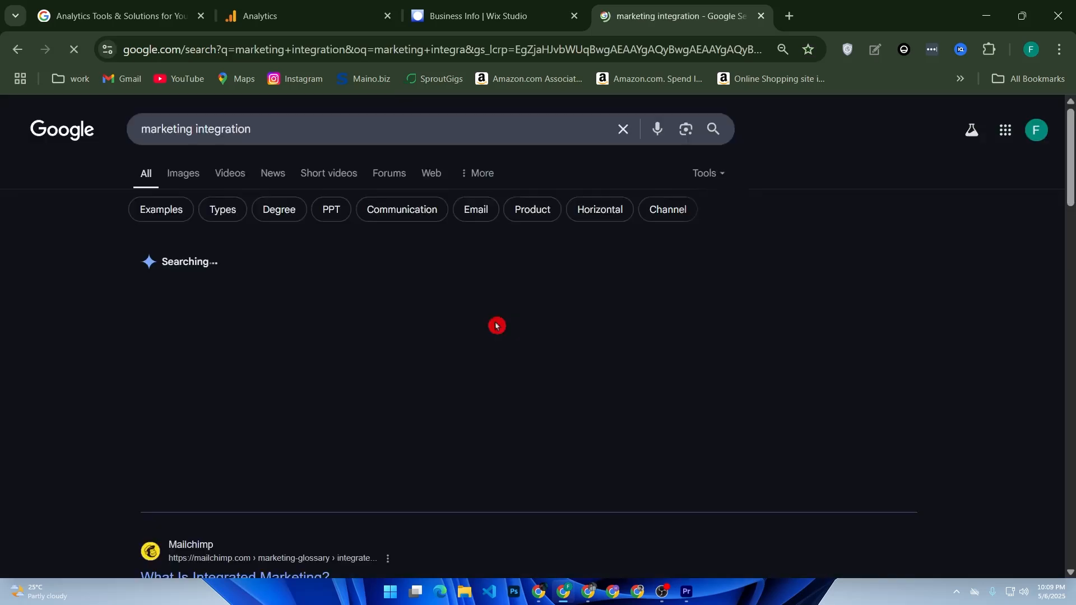
Refine the Google search to marketing integration in wix
{"action": "left_click", "coordinate": [429, 131]}
{"action": "type", "text": "in wix"}
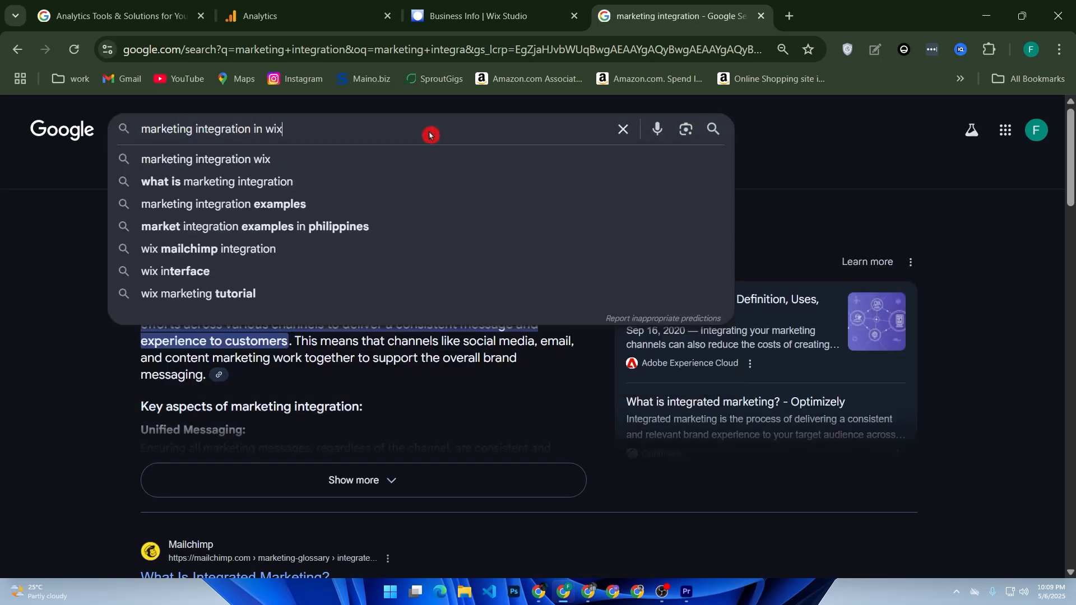
{"action": "key", "text": "Return"}
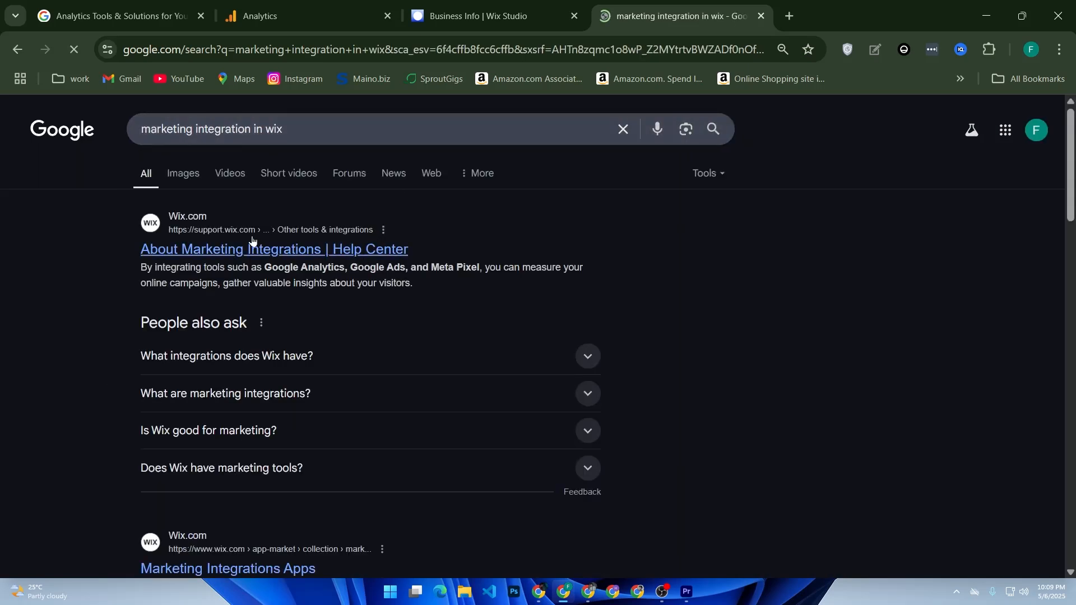
Open the Wix Marketing Integrations image from the image results in its own tab and view it
{"action": "left_click", "coordinate": [193, 175]}
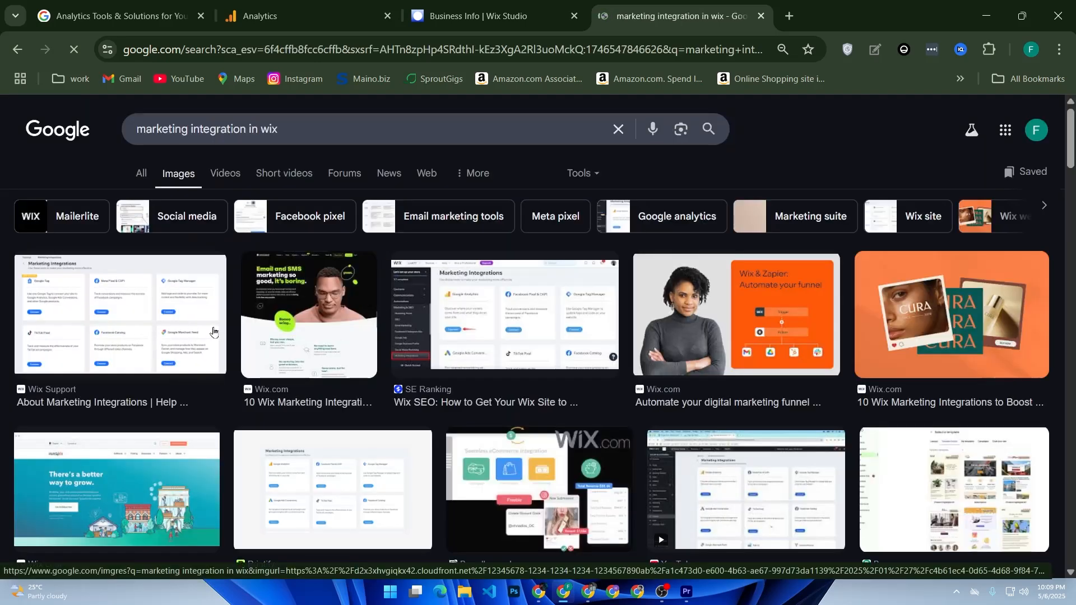
{"action": "left_click", "coordinate": [200, 347]}
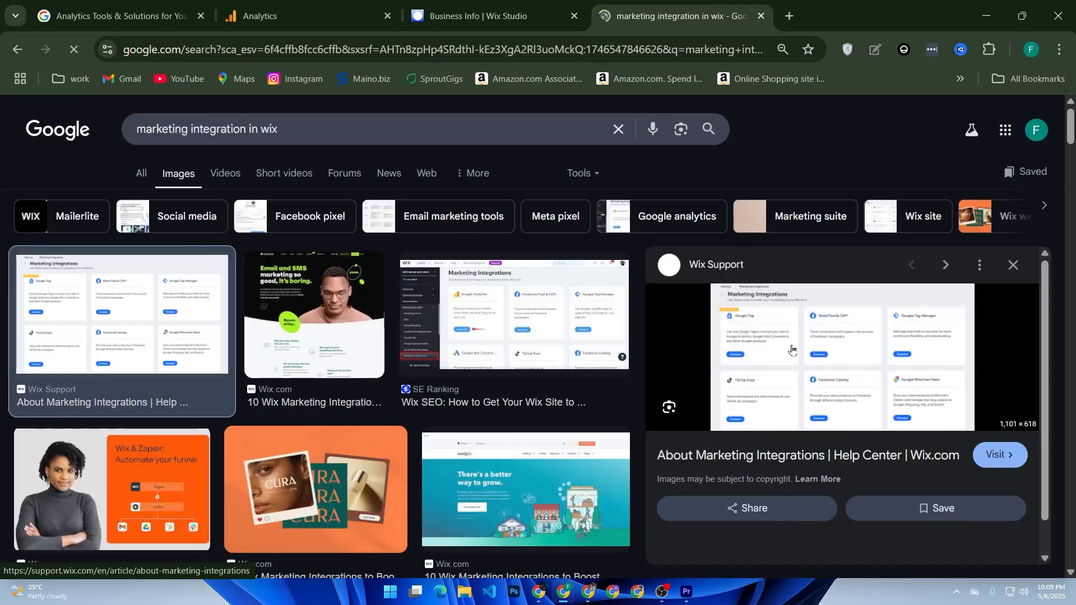
{"action": "right_click", "coordinate": [889, 380]}
{"action": "left_click", "coordinate": [800, 397]}
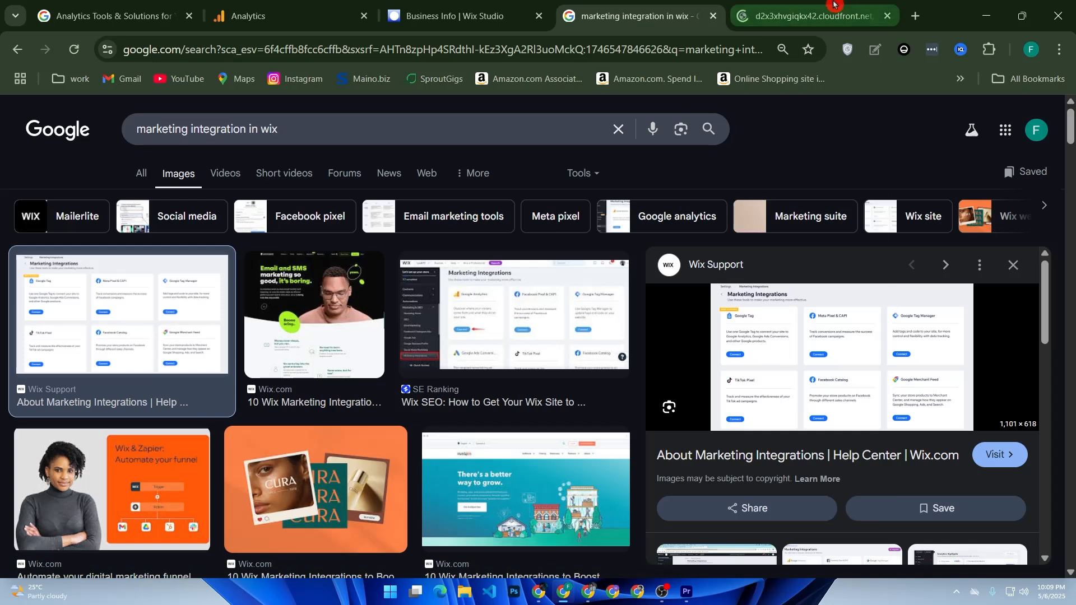
{"action": "key", "text": "ctrl+Tab"}
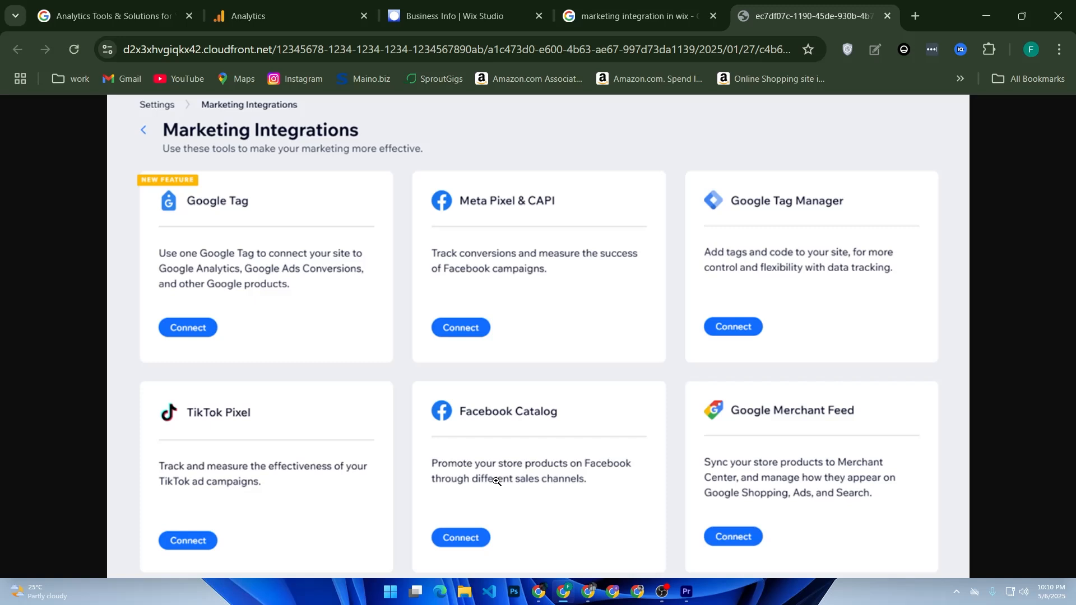
Return to the Analytics tab and open the Realtime overview report
{"action": "left_click", "coordinate": [264, 16]}
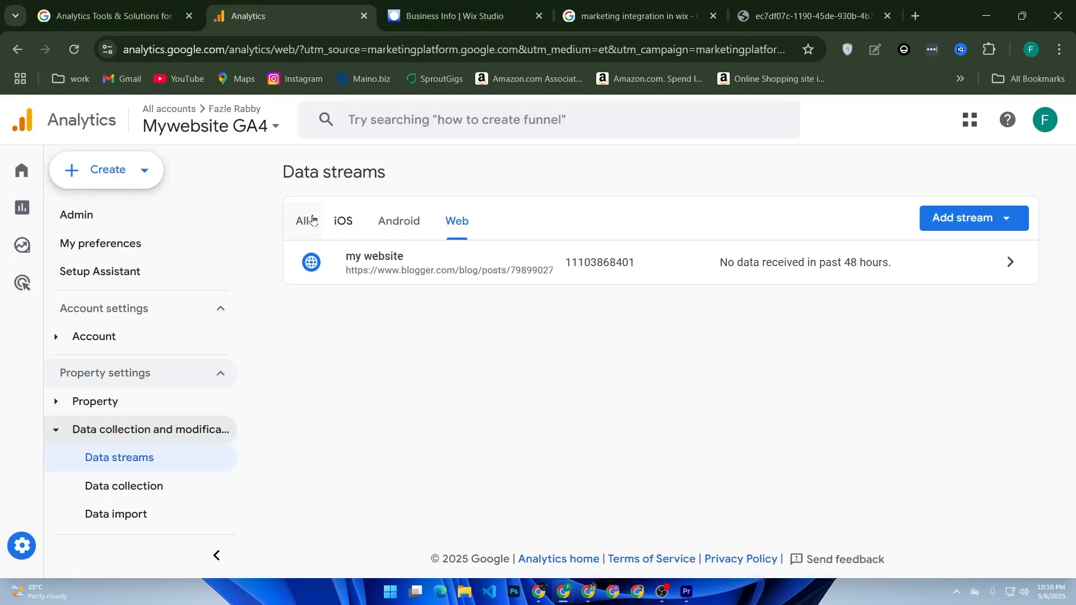
{"action": "mouse_move", "coordinate": [18, 224]}
{"action": "left_click", "coordinate": [56, 208]}
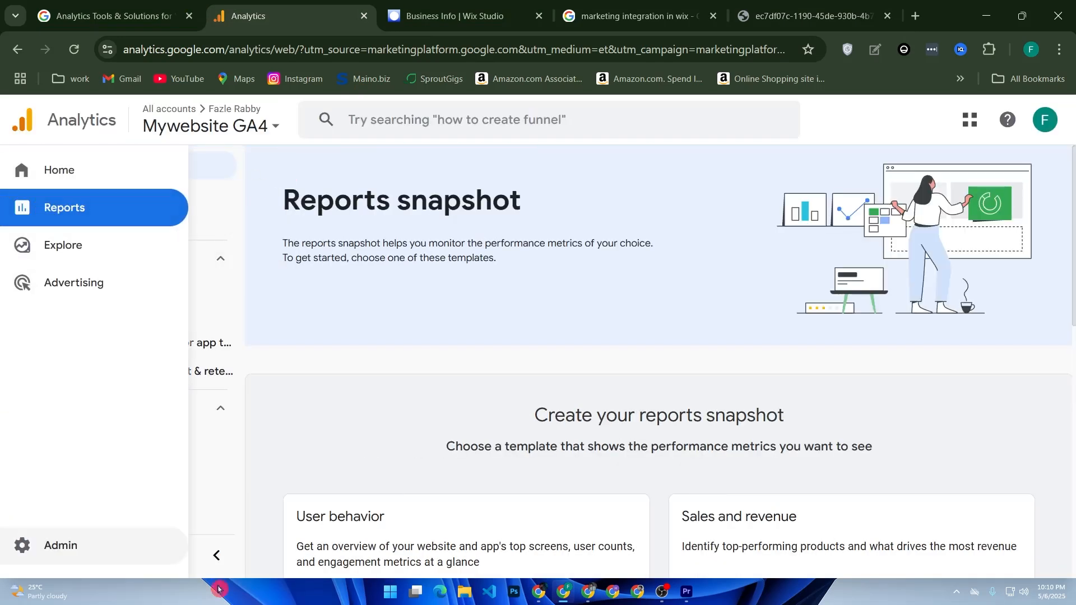
{"action": "left_click", "coordinate": [145, 206]}
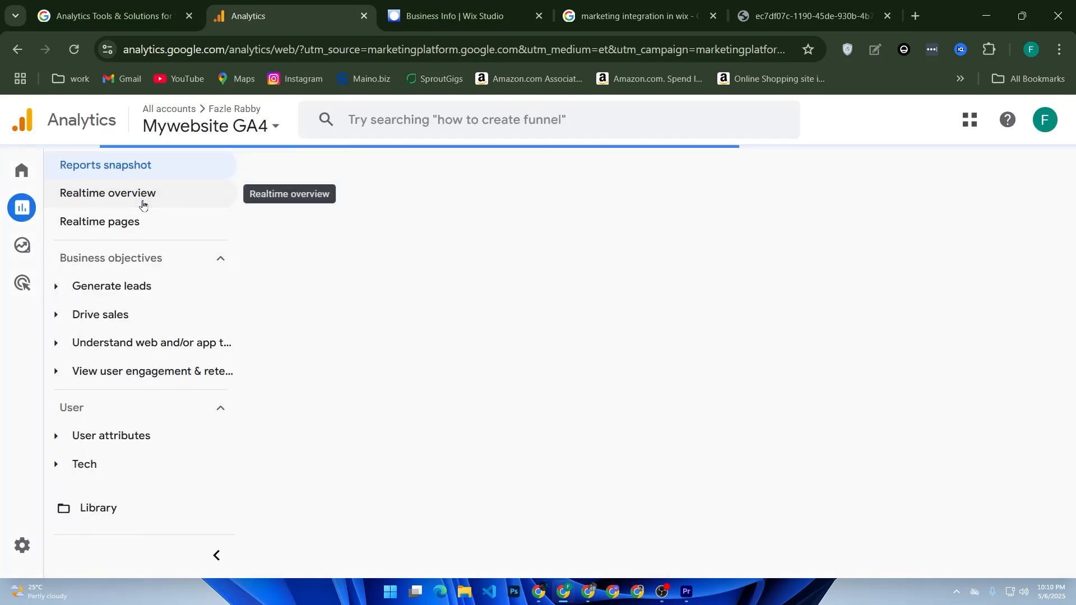